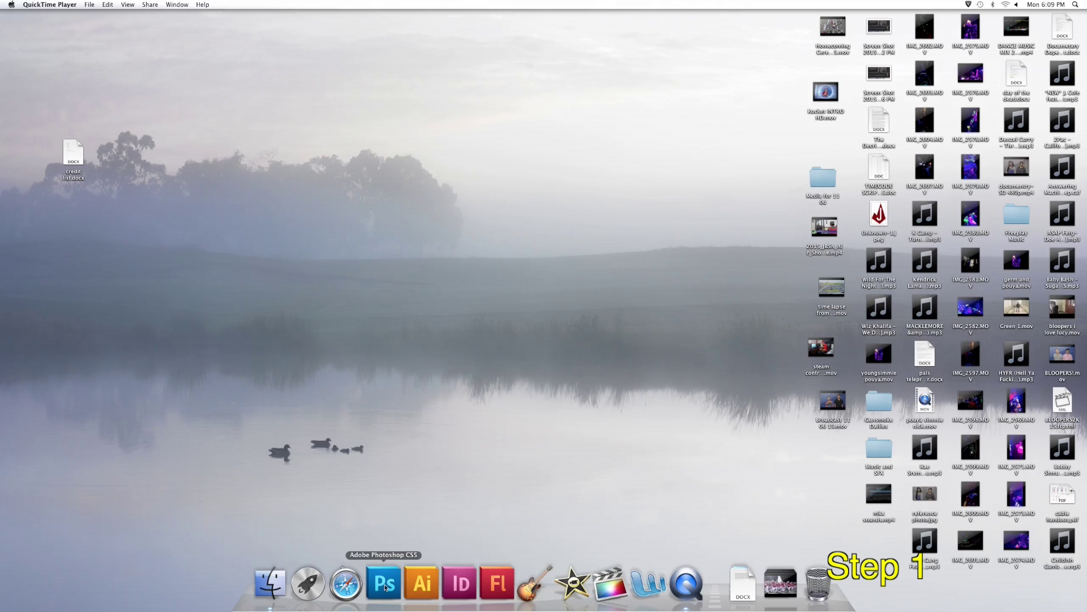
Open Photoshop and create a new document named "36 Color MR 8" with the Default Photoshop Size preset
click(385, 583)
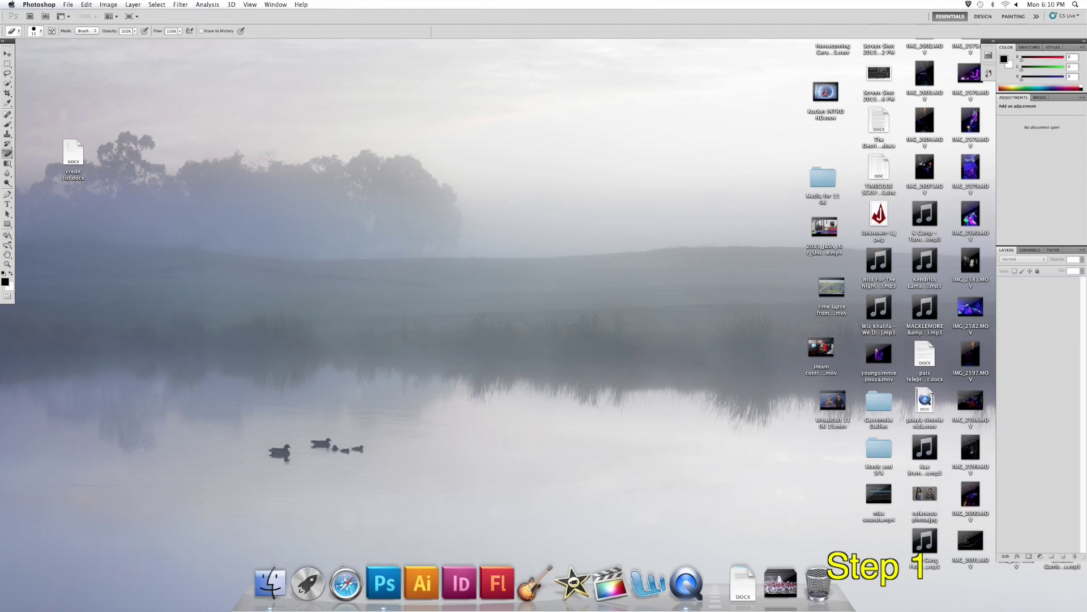
click(68, 5)
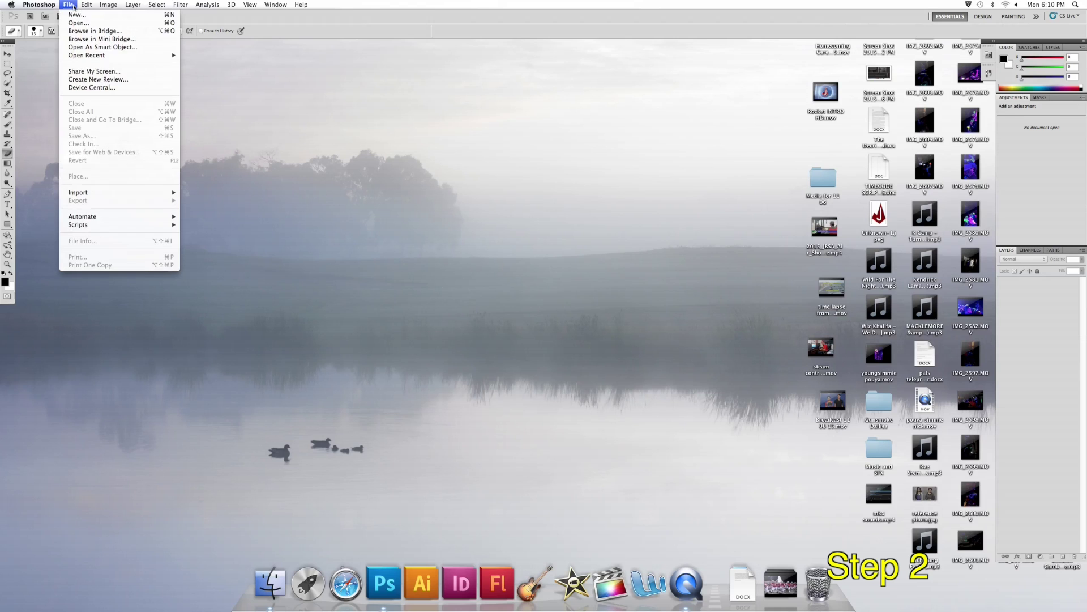
click(75, 16)
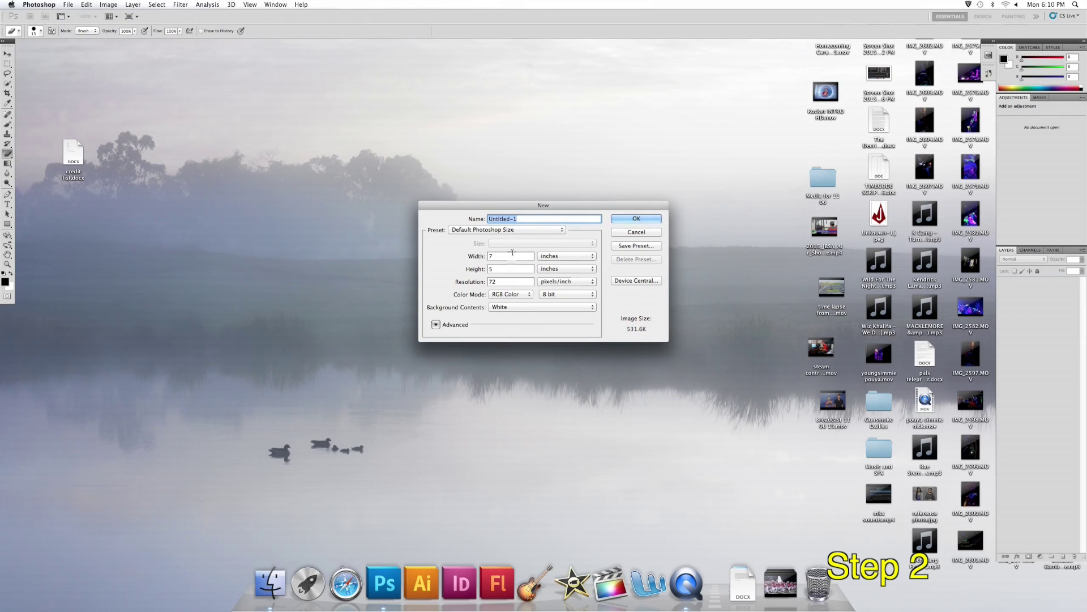
click(563, 230)
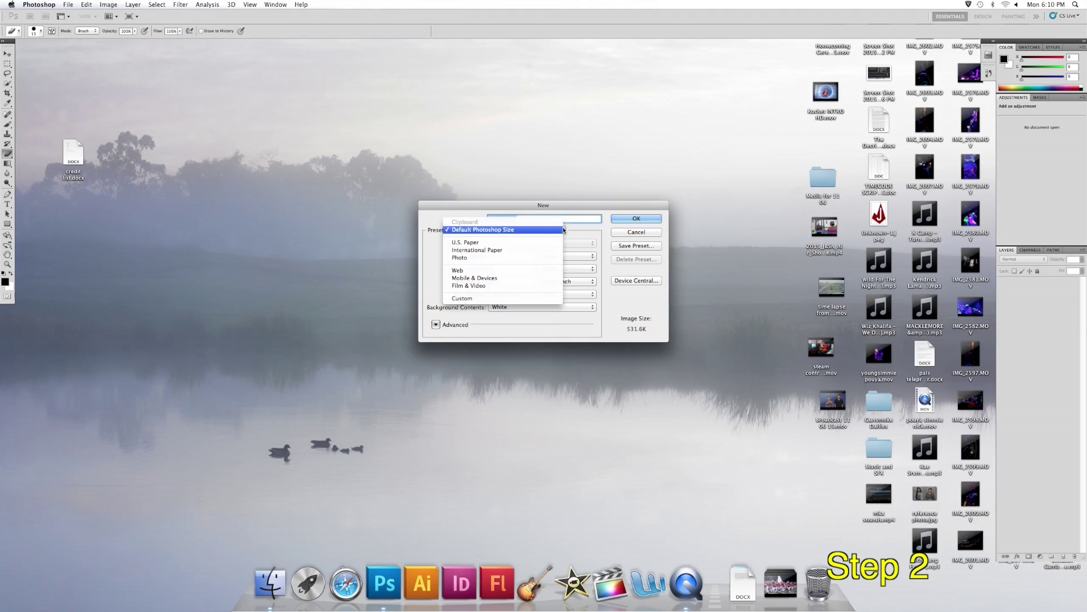
click(531, 230)
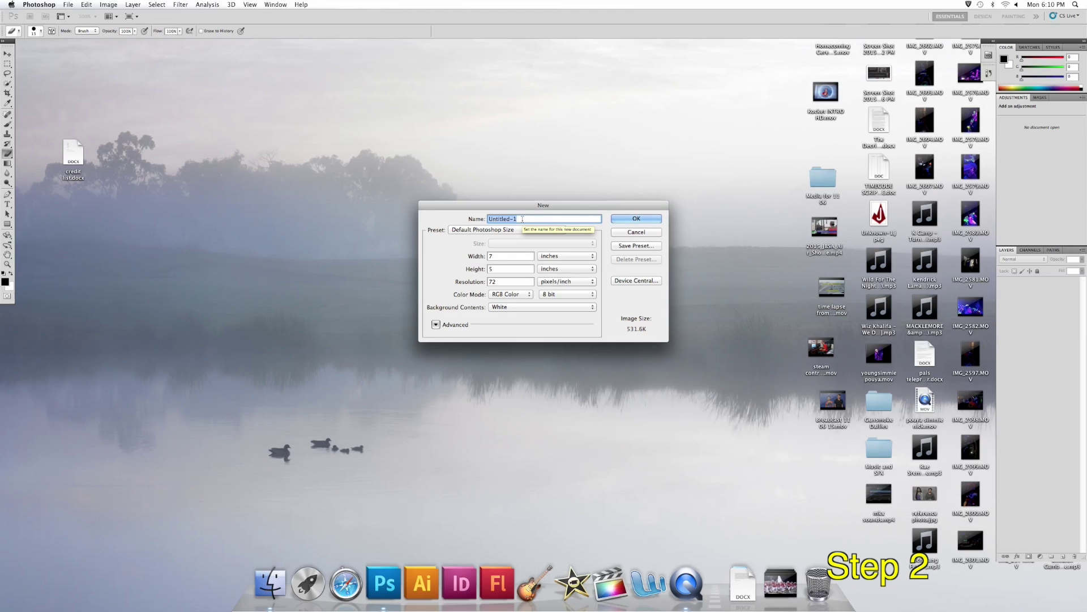
text(36 )
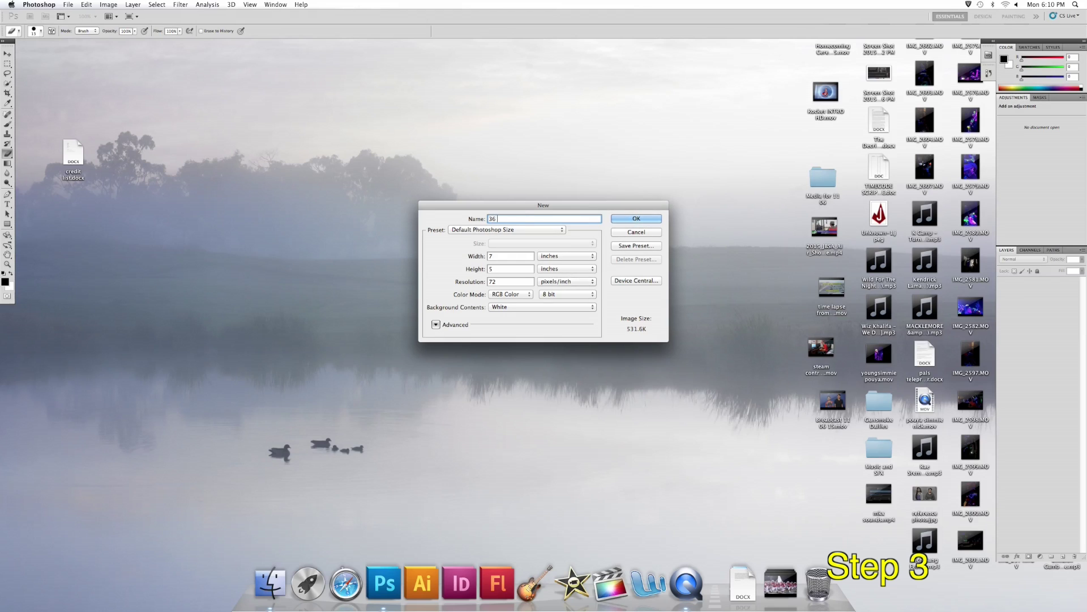
text(Color MR 8)
click(627, 220)
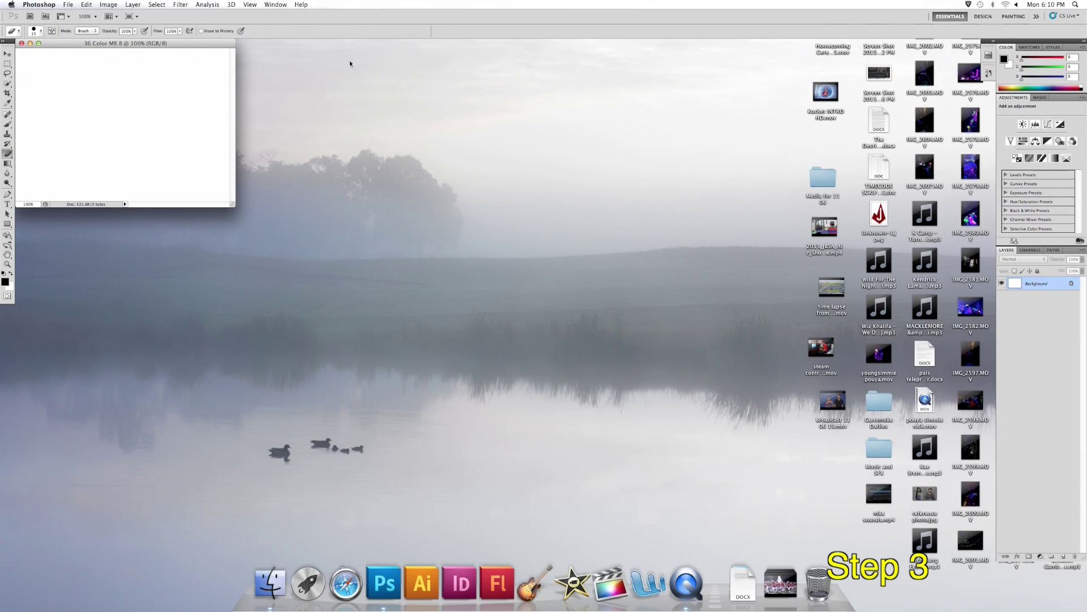
Zoom the canvas to 200% and enlarge and reposition the document window so the whole canvas fits inside it
drag(166, 49, 472, 107)
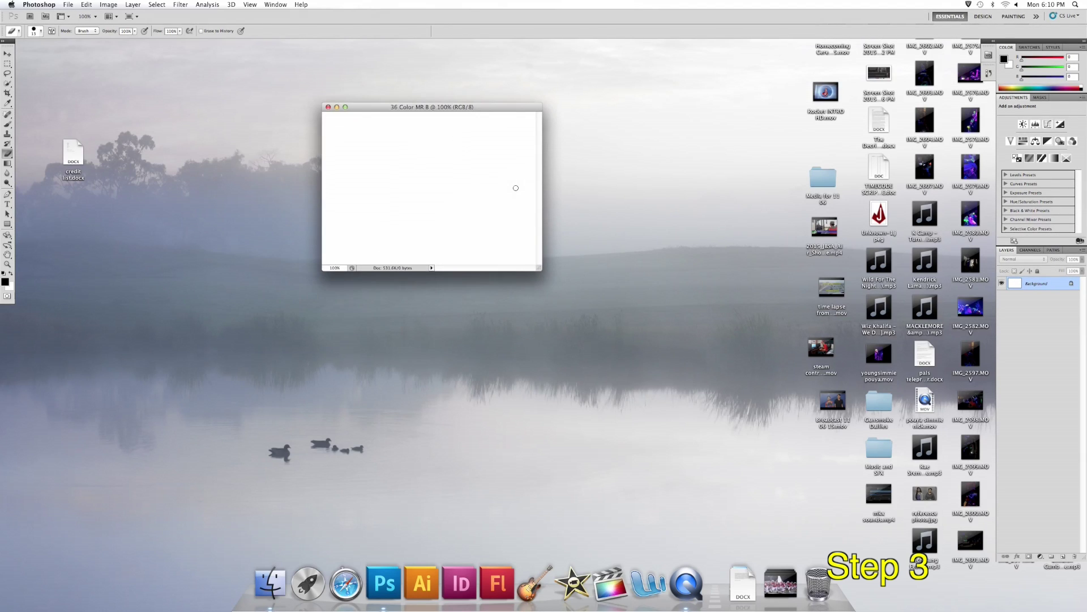
drag(538, 268, 712, 439)
click(249, 4)
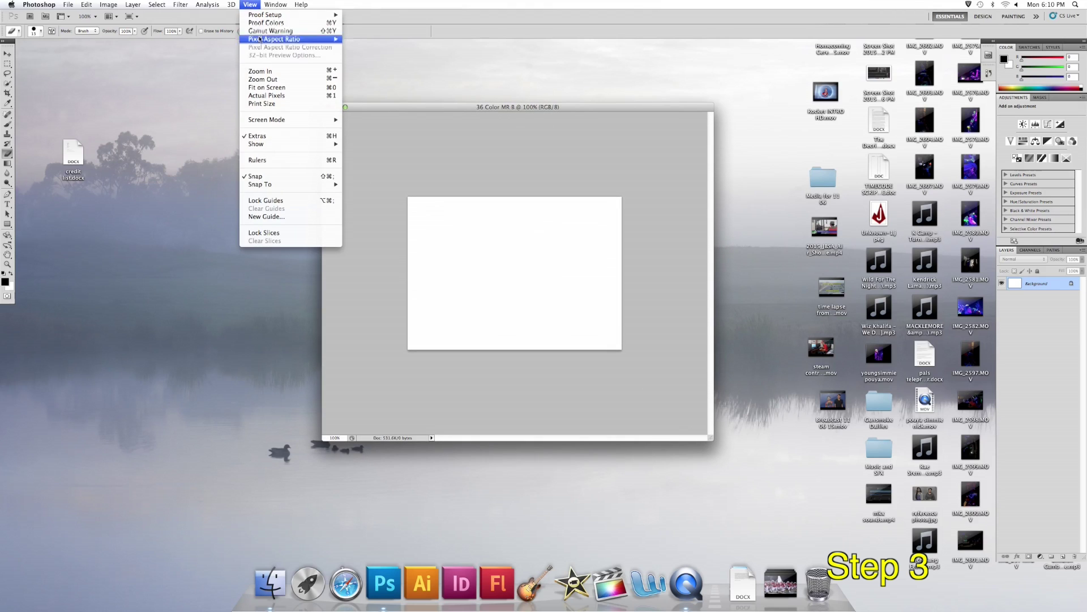
click(267, 73)
drag(377, 102, 307, 109)
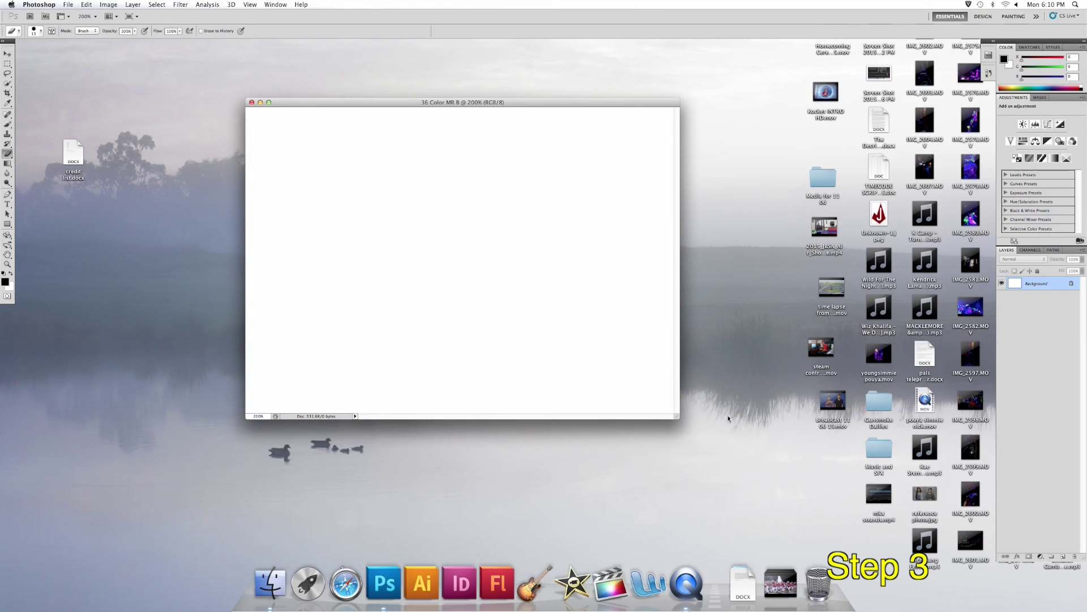
drag(678, 418, 784, 501)
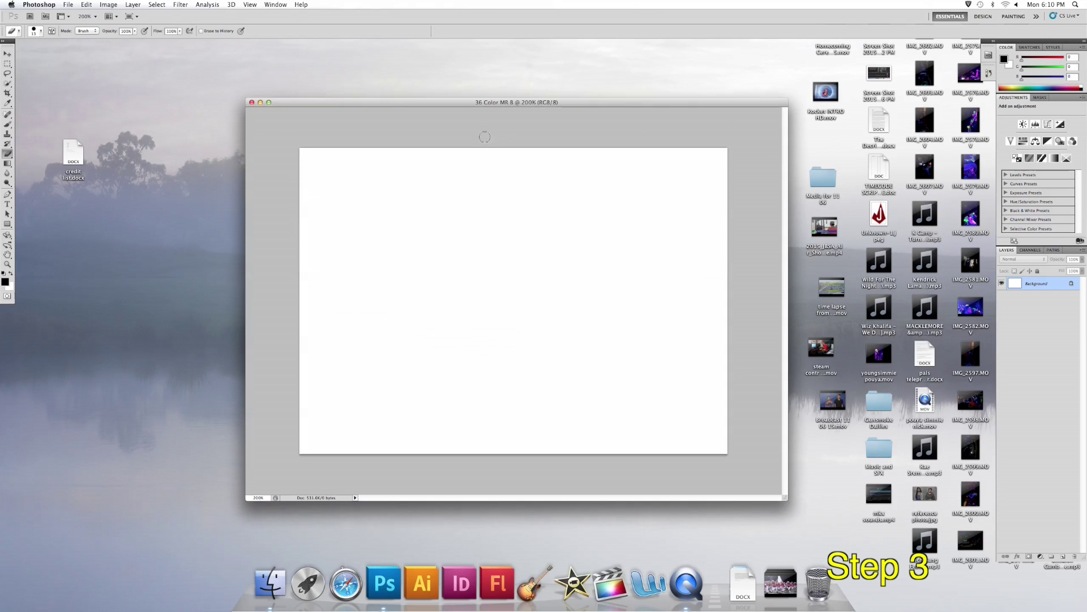
drag(484, 105, 442, 73)
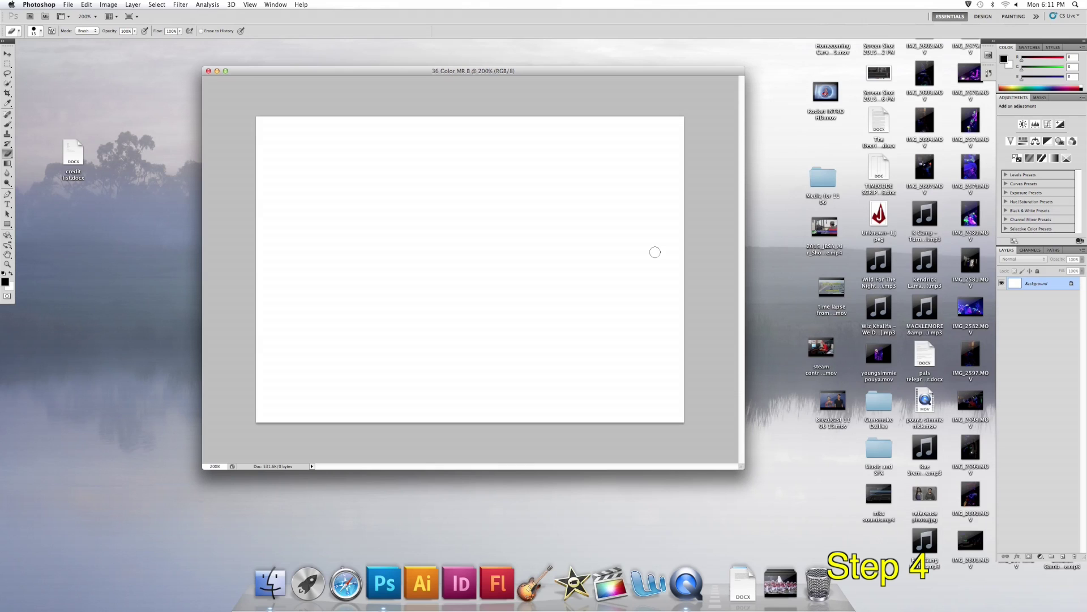
Set the foreground color to RGB 164, 158, 245, then swap the foreground and background colors and swap them back
click(4, 281)
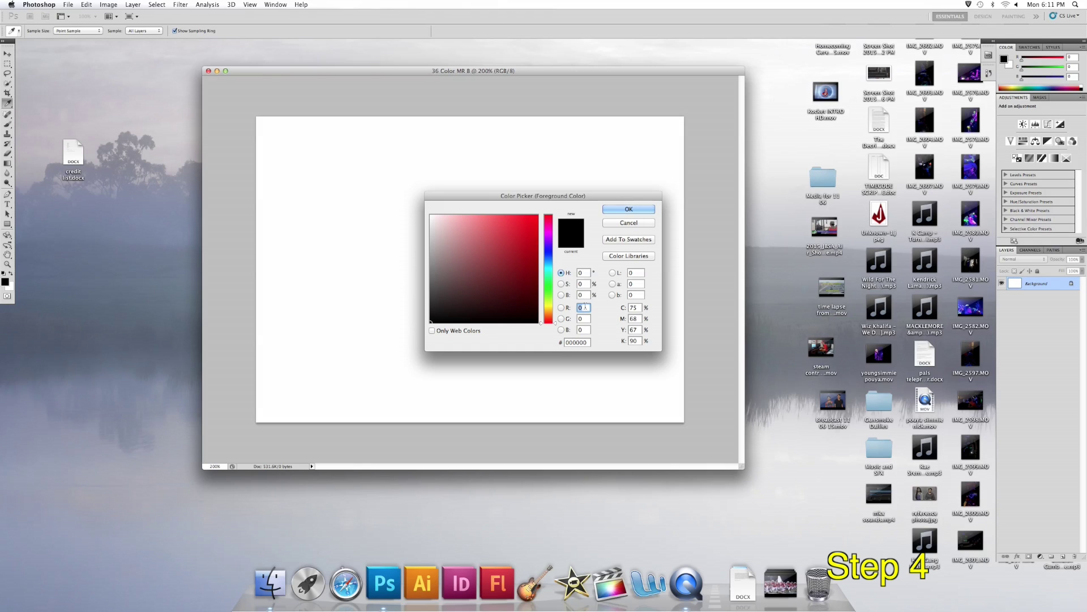
text(164)
click(586, 319)
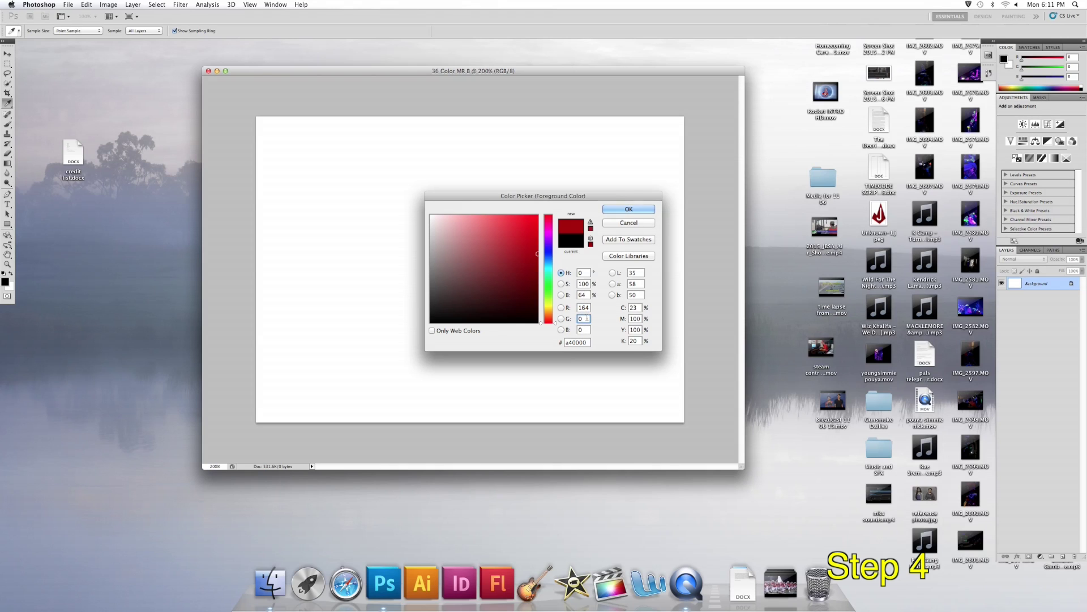
text(158)
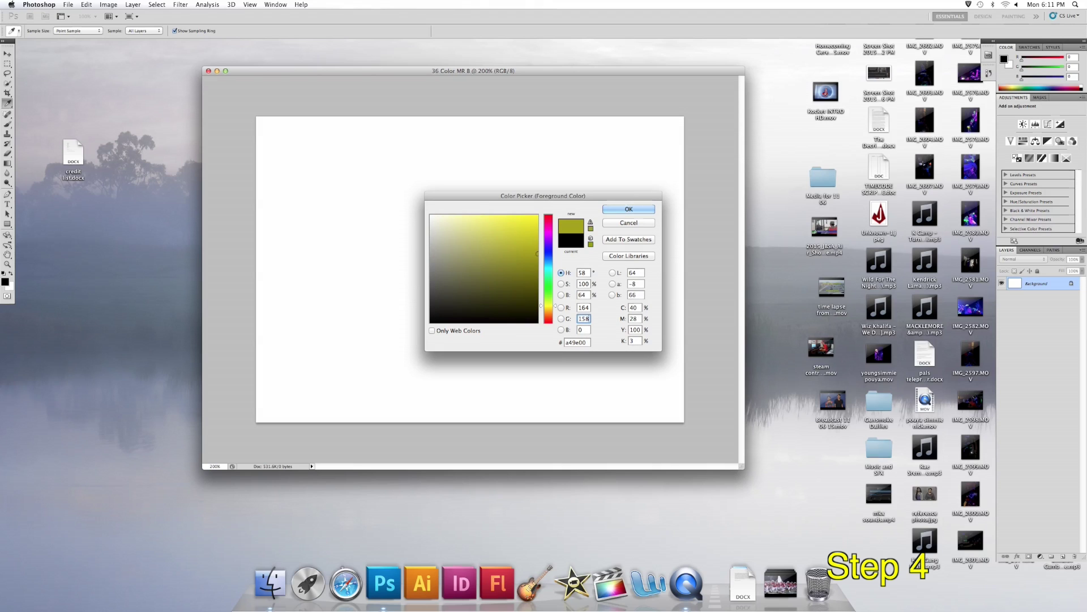
key(Tab)
text(245)
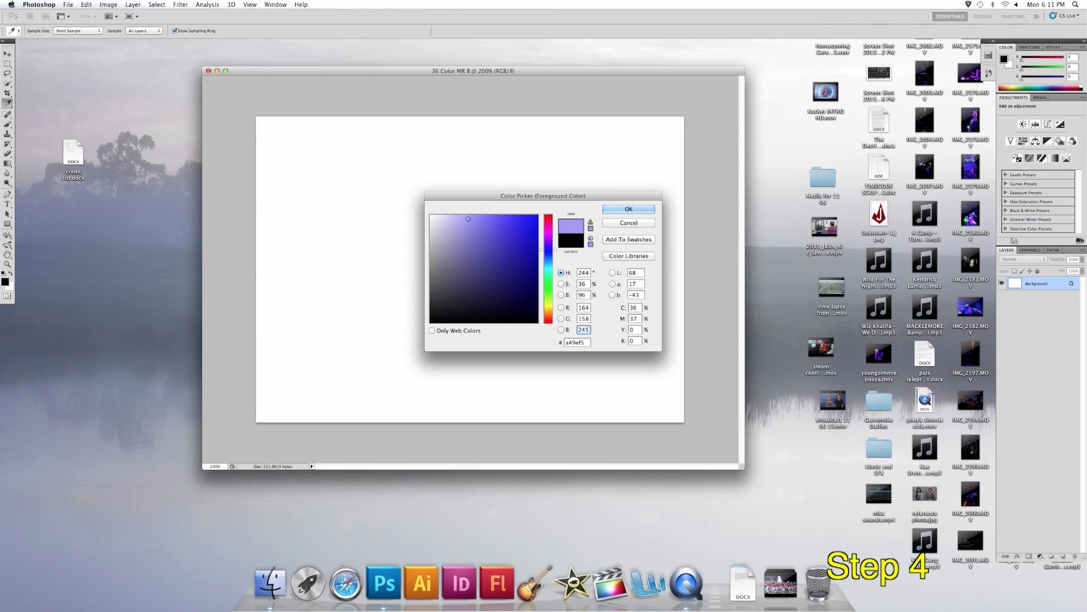
click(629, 209)
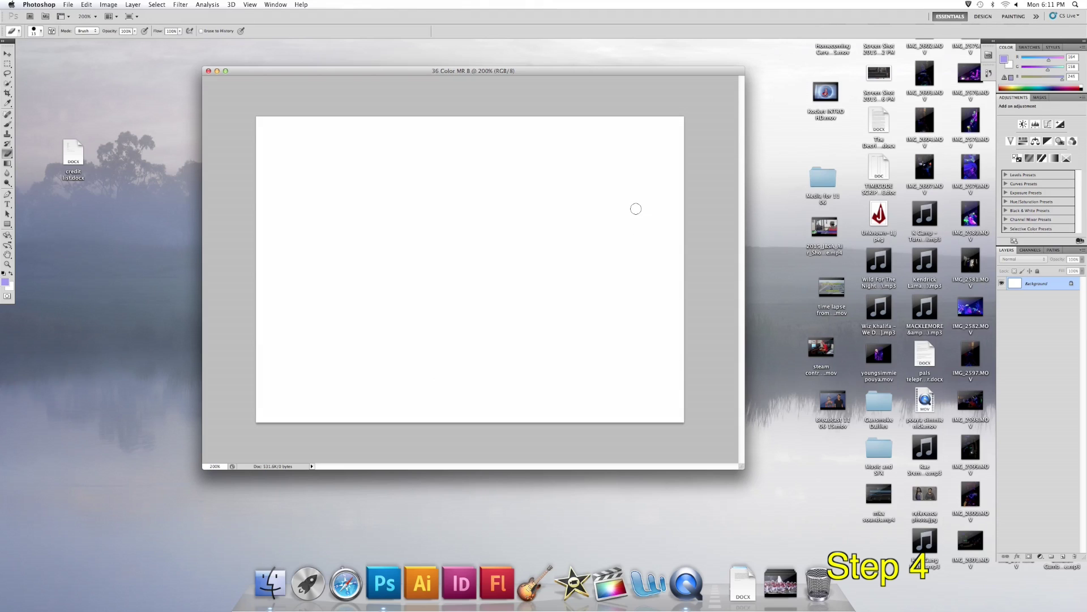
click(12, 274)
click(11, 275)
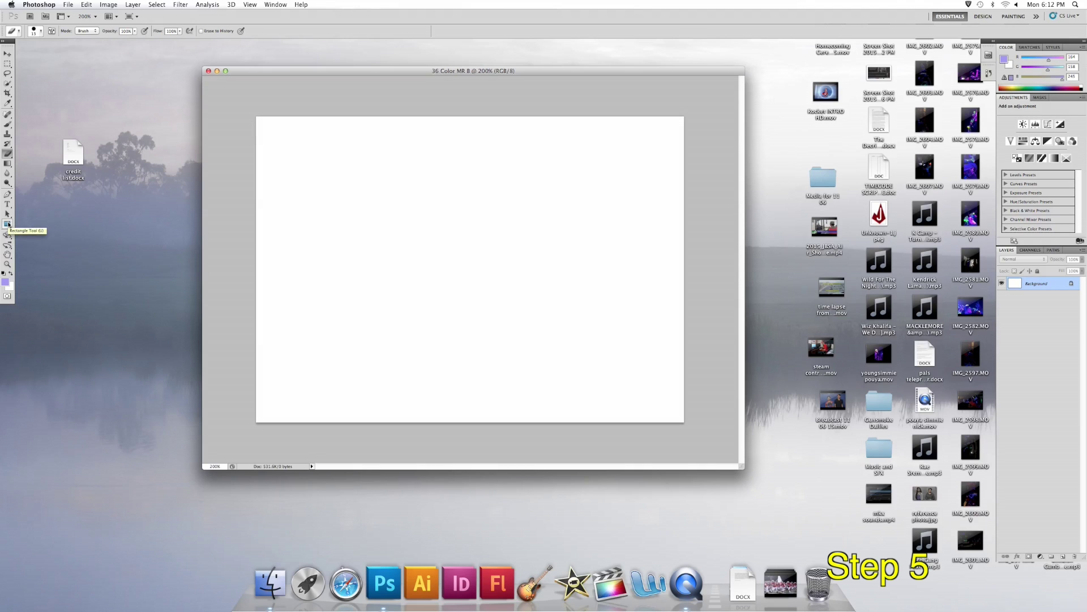
Draw two overlapping purple rectangles with the Rectangle tool mid-canvas, the second offset down and to the right of the first
click(7, 224)
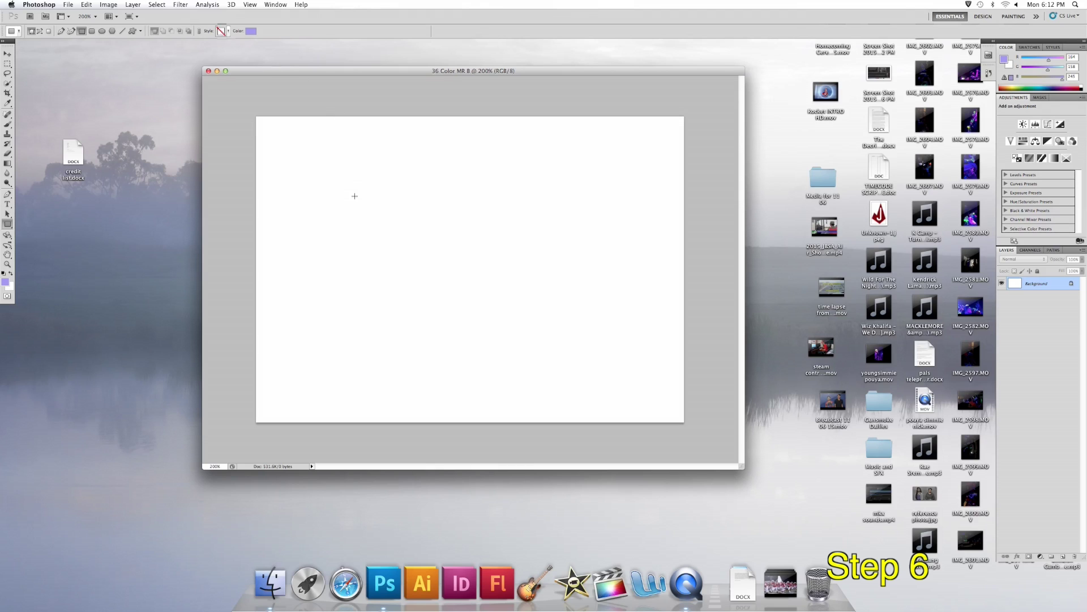
drag(355, 195, 556, 322)
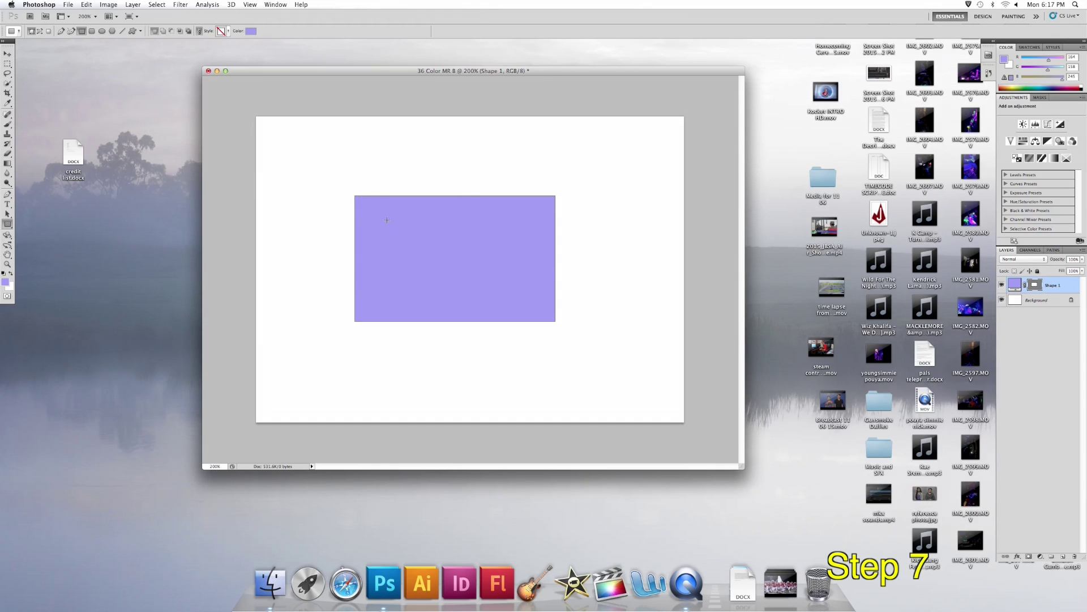
drag(385, 223, 581, 350)
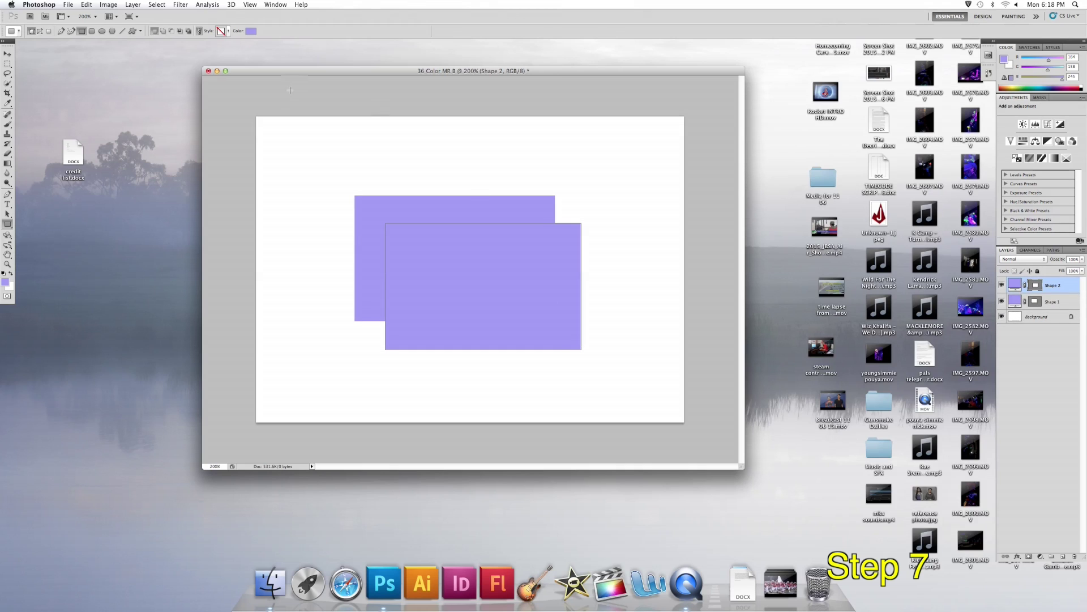
Apply the multicolored textured preset style with gradient and pattern overlays to the front rectangle
click(228, 31)
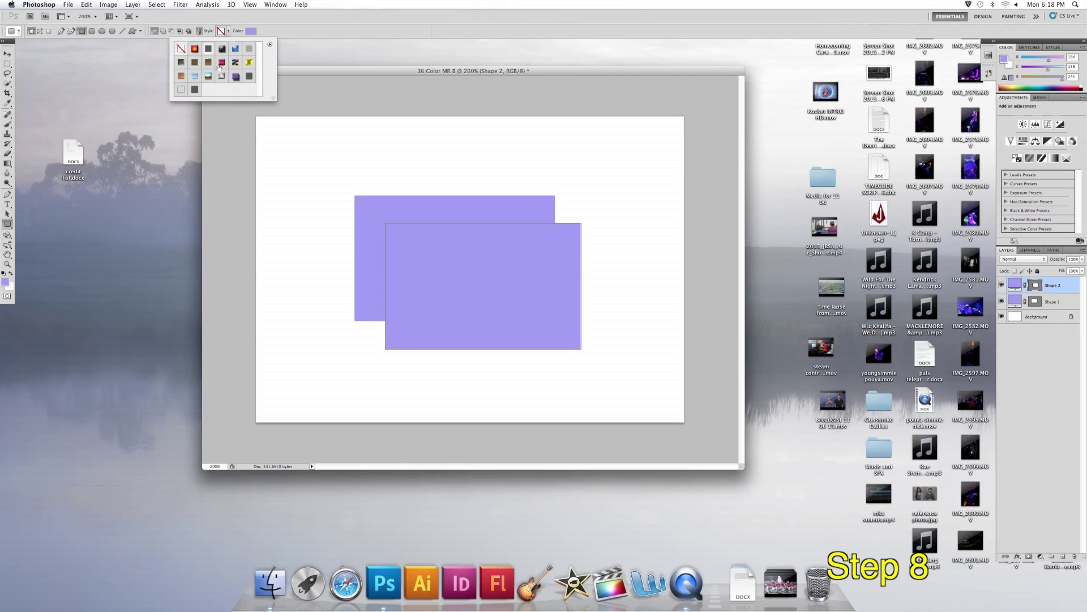
click(235, 63)
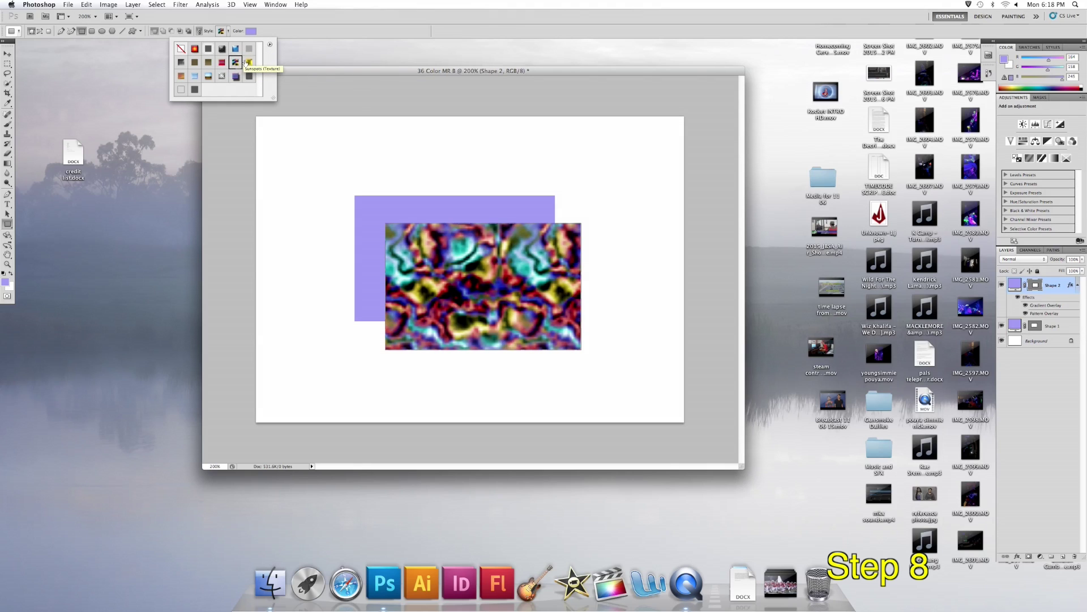
click(282, 77)
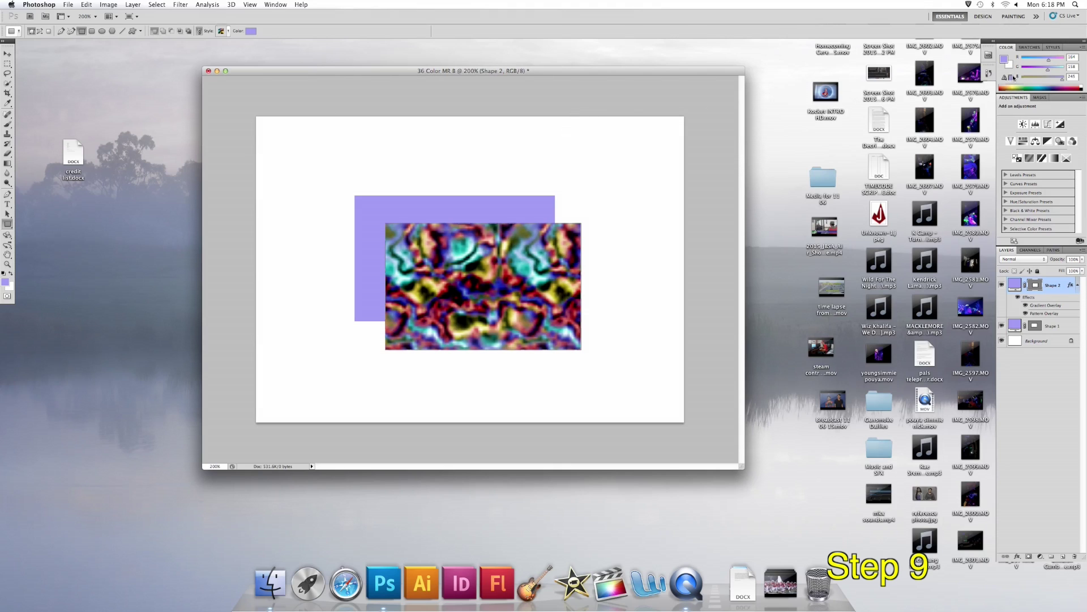
Make yellow the background color and stroke a wavy line below the rectangles on the Background layer using a smaller Eraser
click(1028, 48)
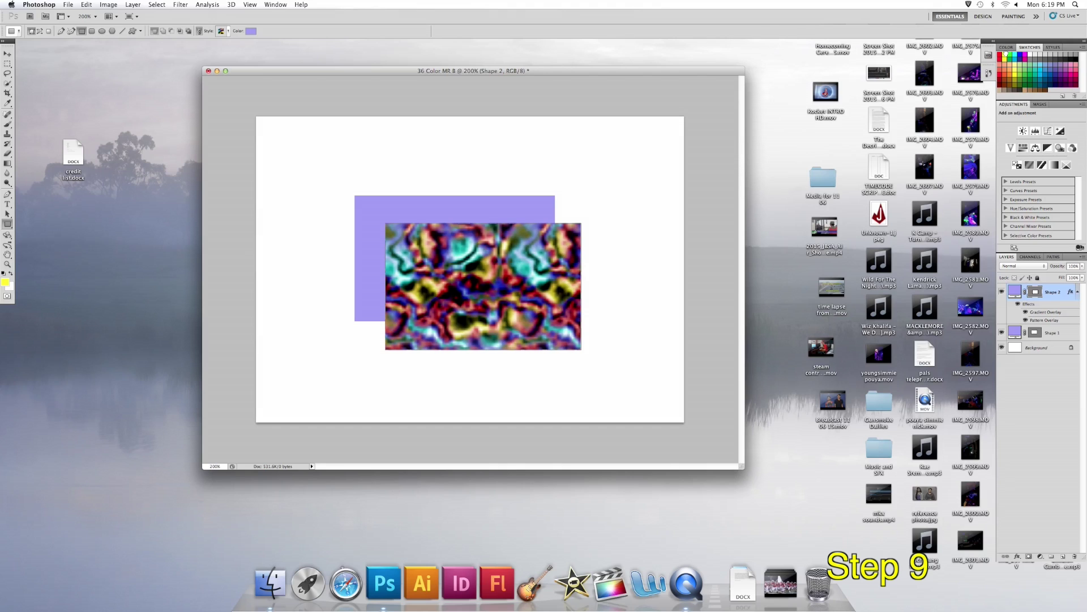
click(11, 274)
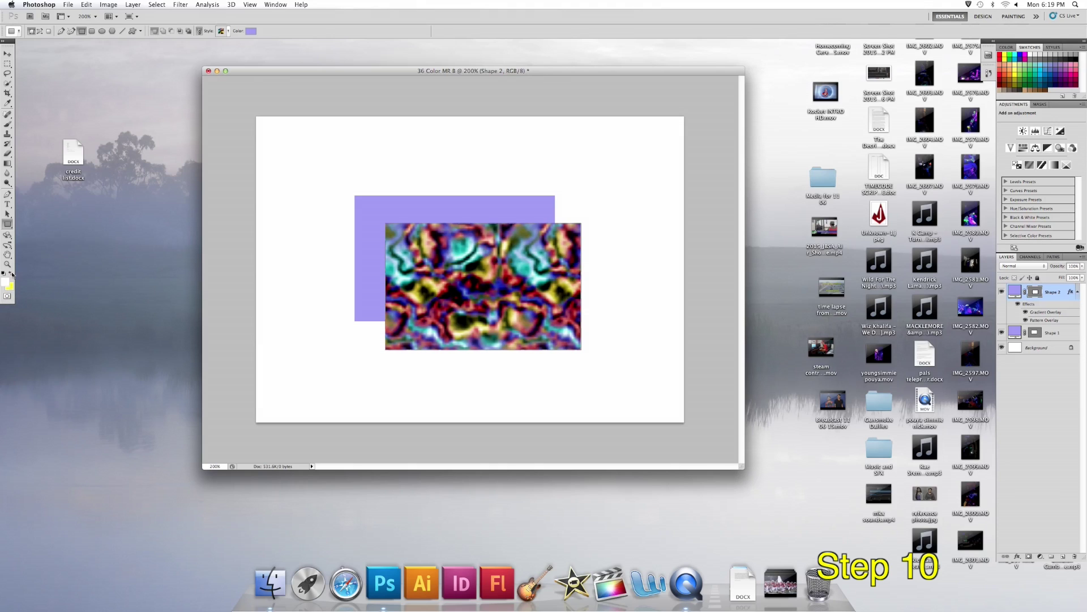
click(9, 153)
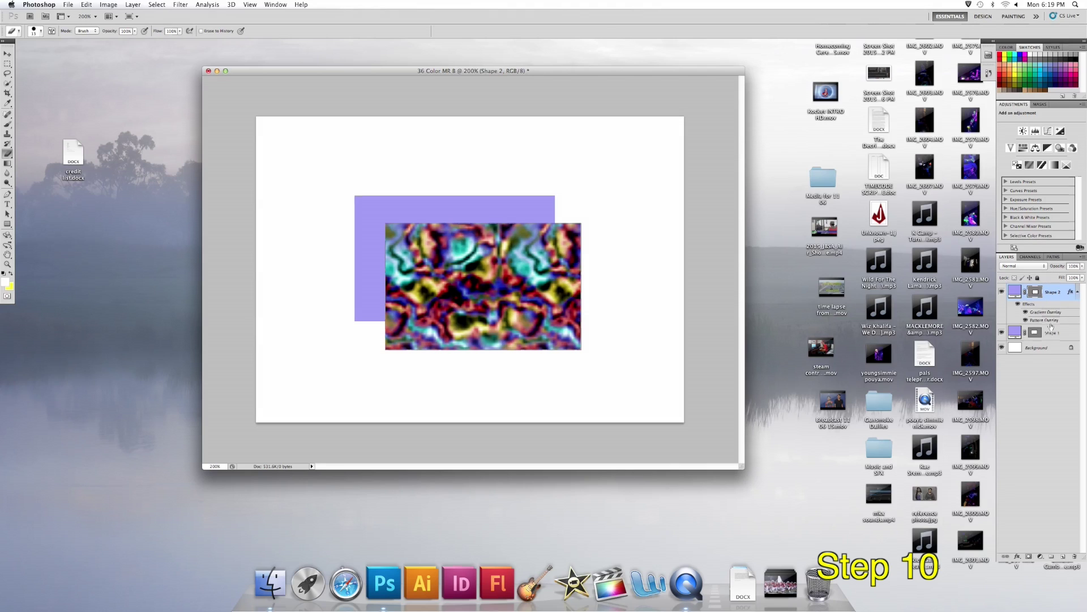
click(1035, 349)
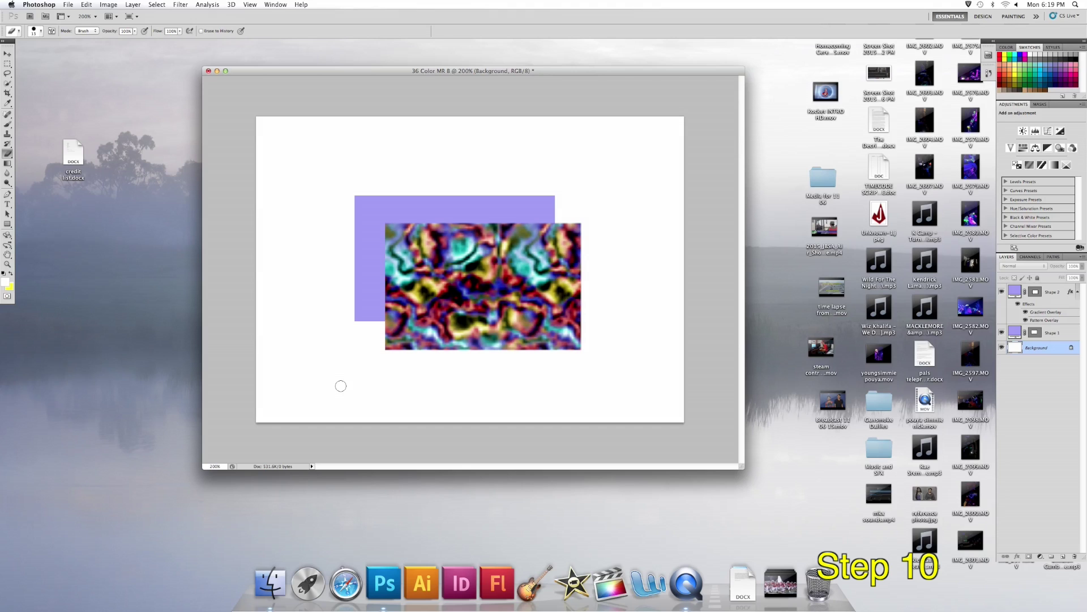
key(bracketleft)
mouse_move(300, 393)
mouse_down()
mouse_move(325, 362)
mouse_move(346, 387)
mouse_move(375, 388)
mouse_move(411, 370)
mouse_move(448, 396)
mouse_move(486, 368)
mouse_move(515, 398)
mouse_move(572, 372)
mouse_move(619, 397)
mouse_move(648, 390)
mouse_move(647, 358)
mouse_up()
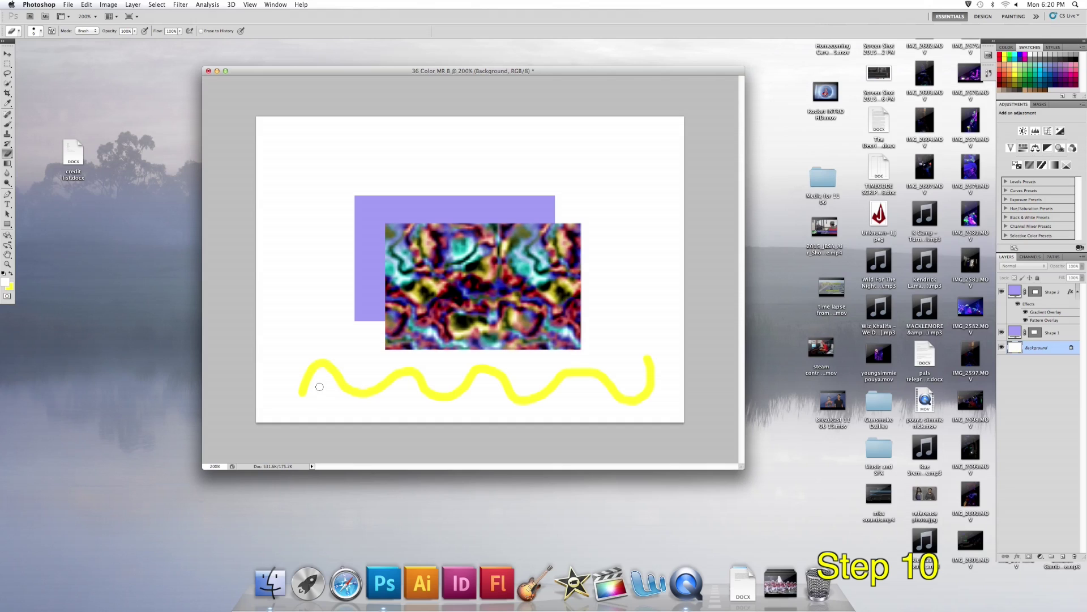
Add four yellow dots along the wavy line with the Eraser on the Background layer
click(320, 386)
click(403, 390)
click(488, 393)
click(579, 393)
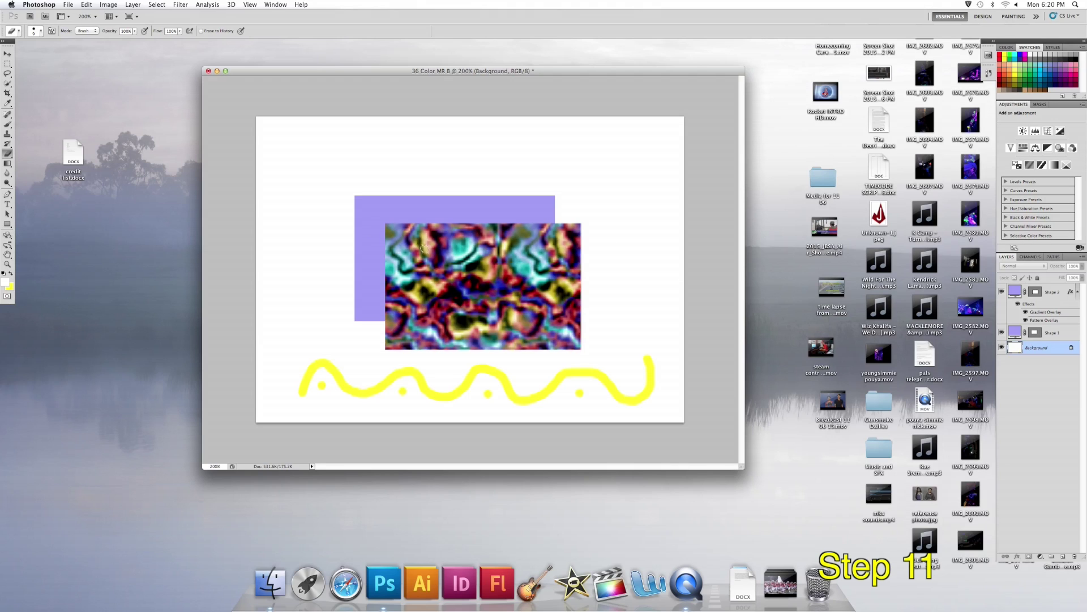
Set up the Horizontal Type tool with Arial Bold at 72 pt and centered alignment
click(7, 205)
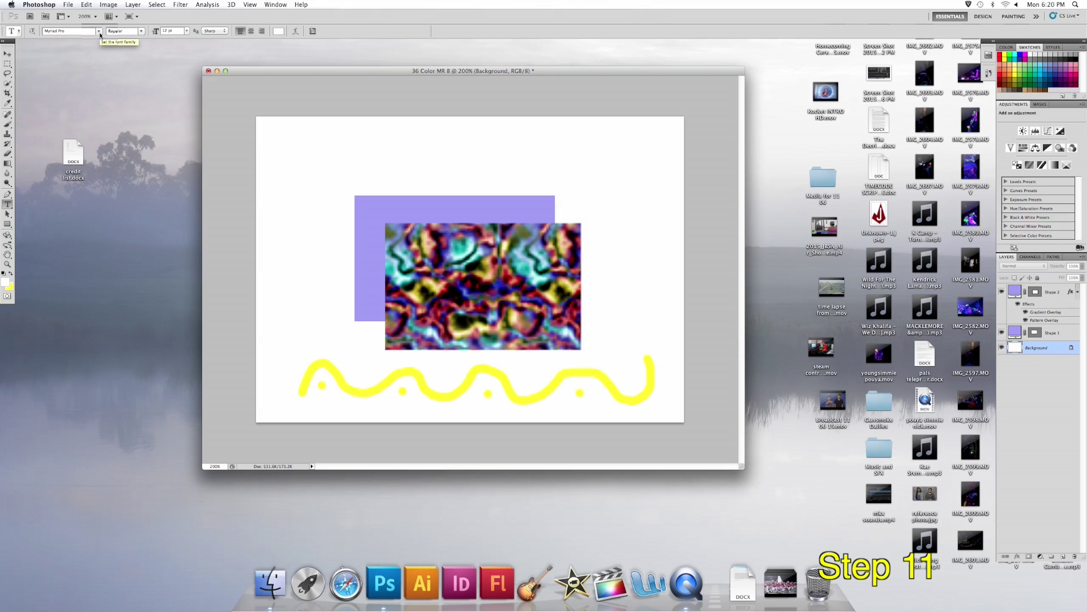
click(98, 31)
mouse_move(93, 6)
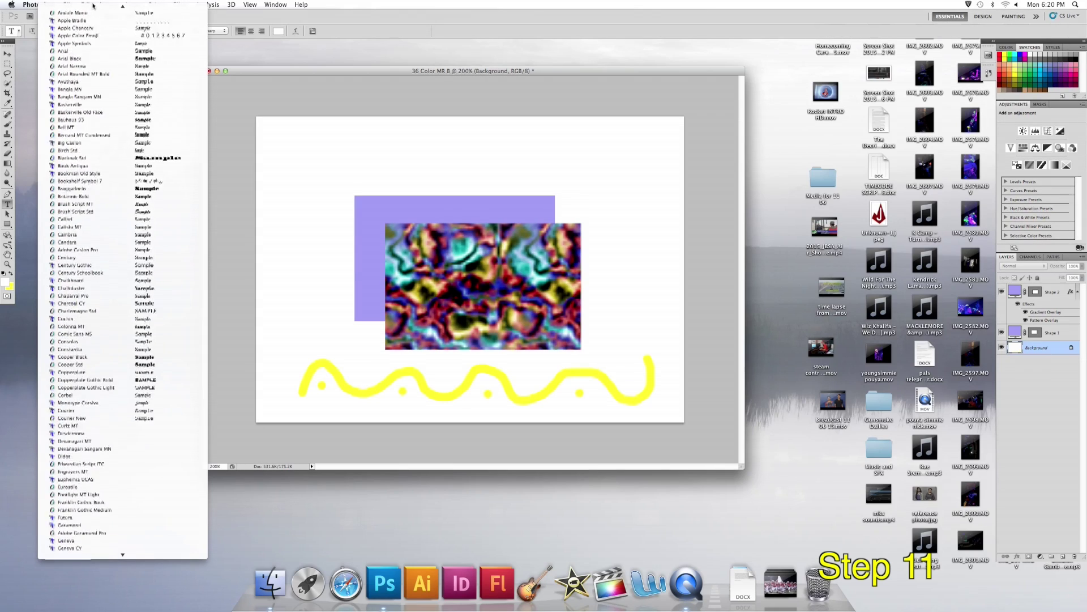
click(73, 69)
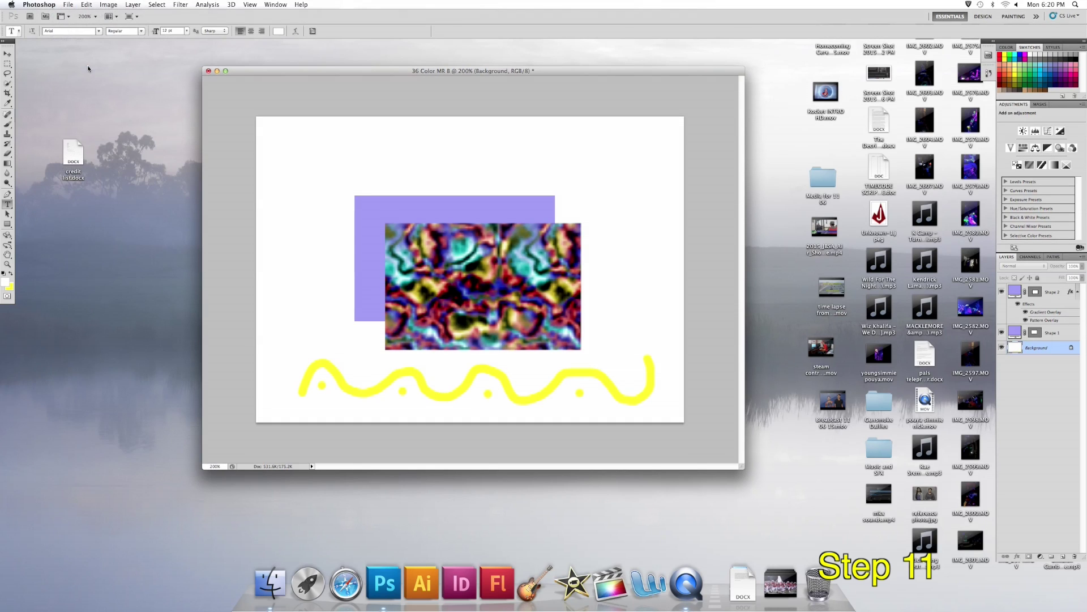
click(142, 32)
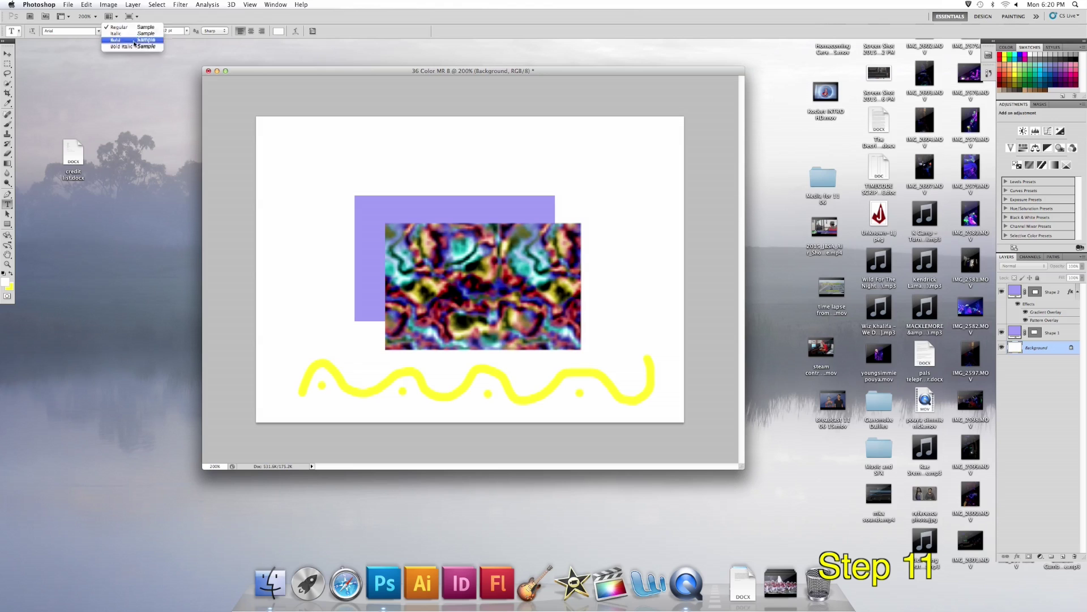
click(135, 41)
click(187, 30)
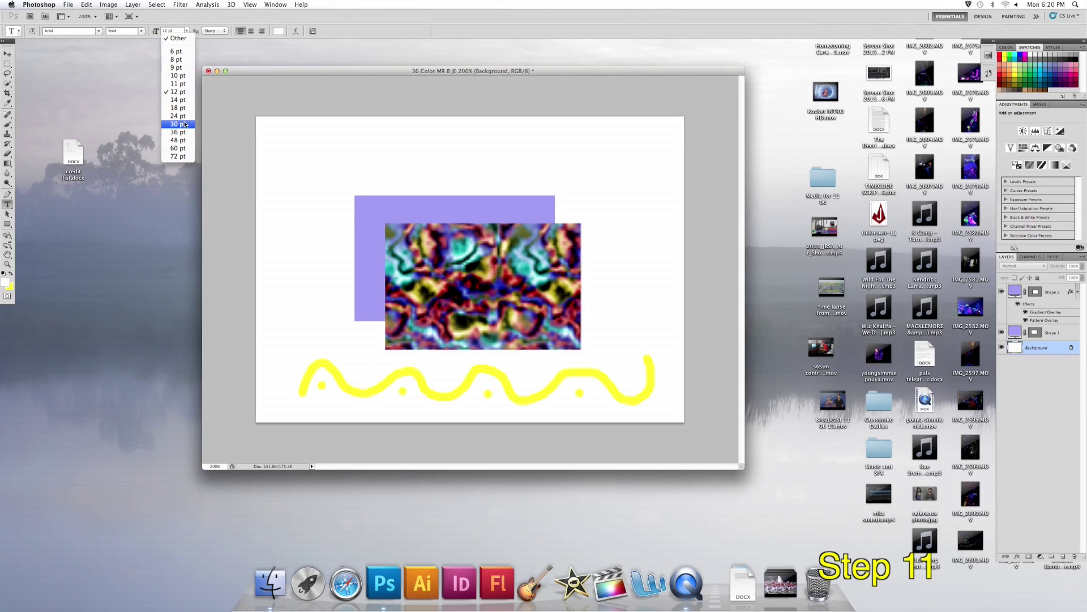
click(177, 157)
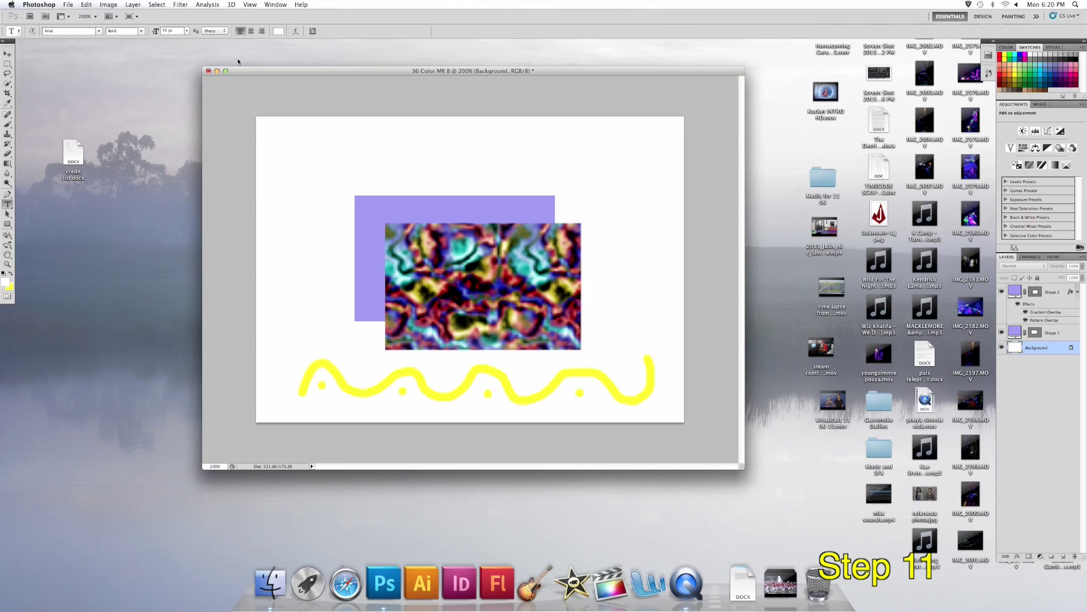
click(251, 31)
Set the text color to medium blue, hex 3359e7
click(278, 31)
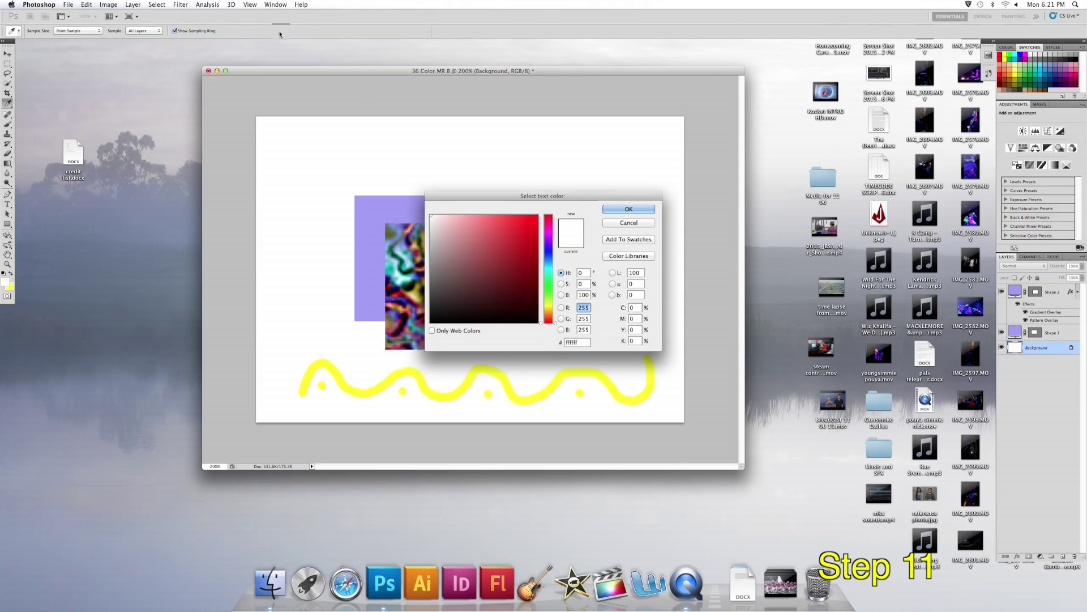
drag(550, 300, 554, 251)
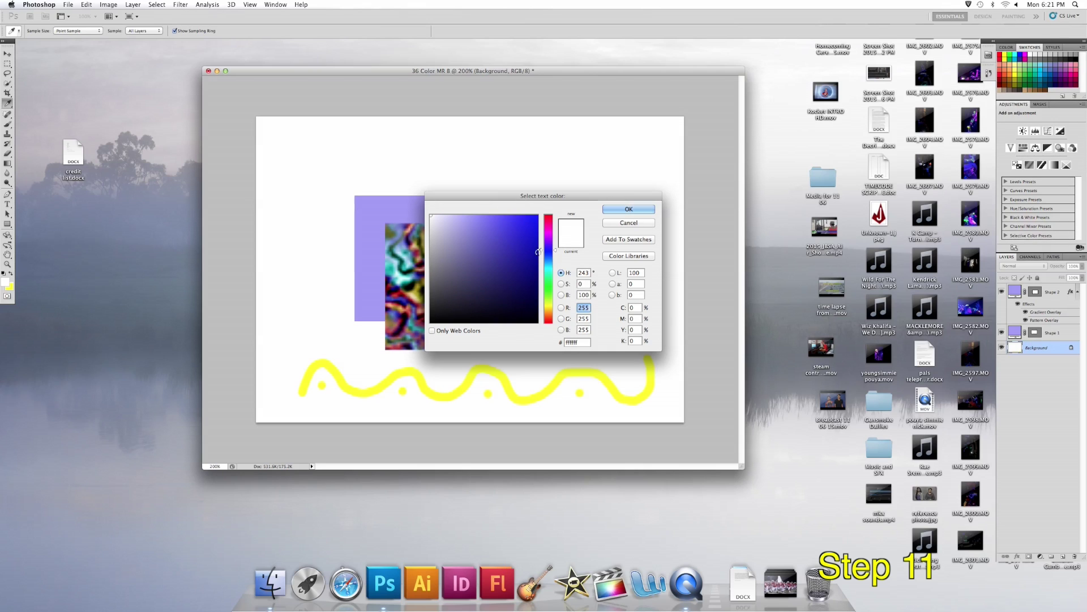
drag(555, 251, 554, 254)
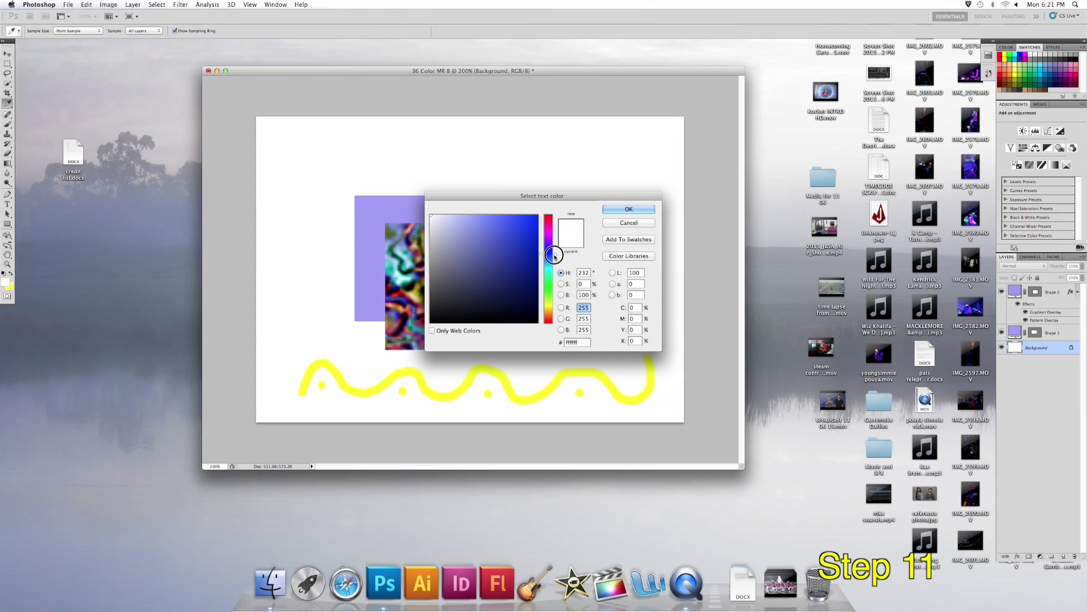
click(515, 232)
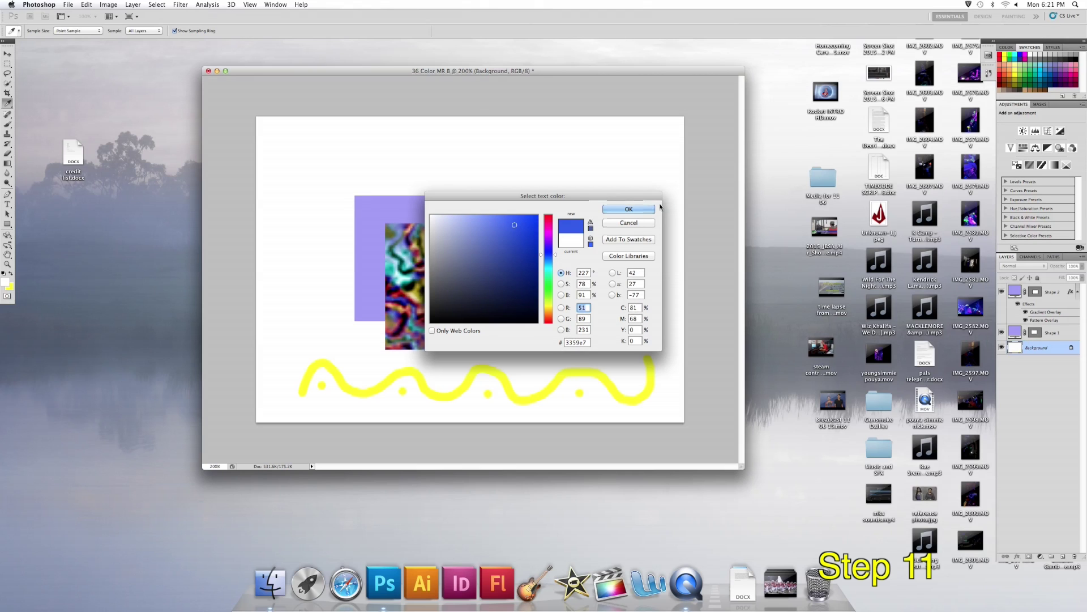
click(619, 209)
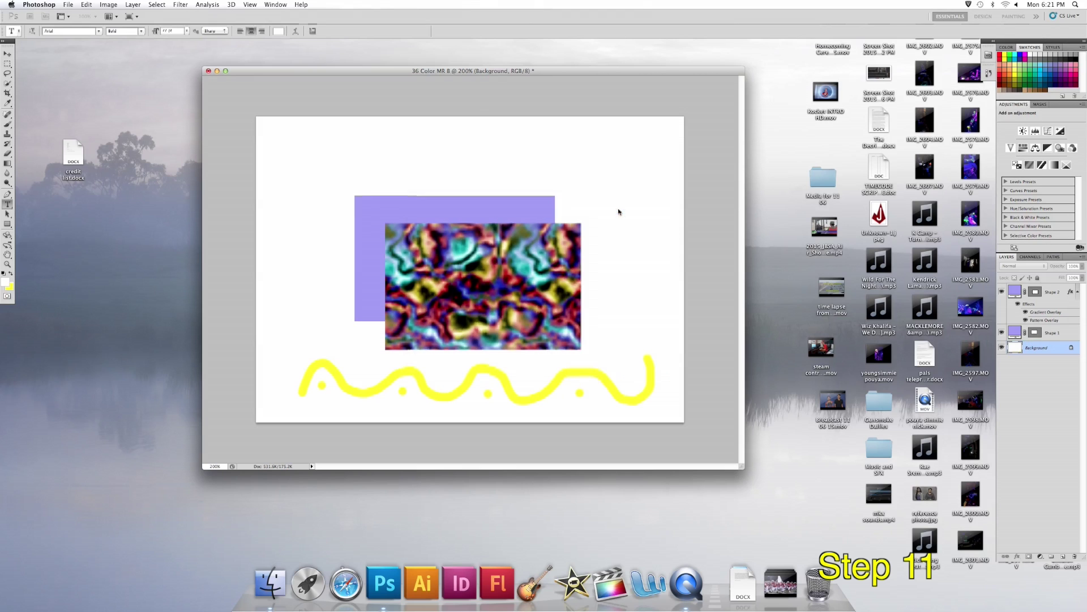
Add the text "Color" above the rectangles and move it slightly down and to the right with the Move tool
click(468, 167)
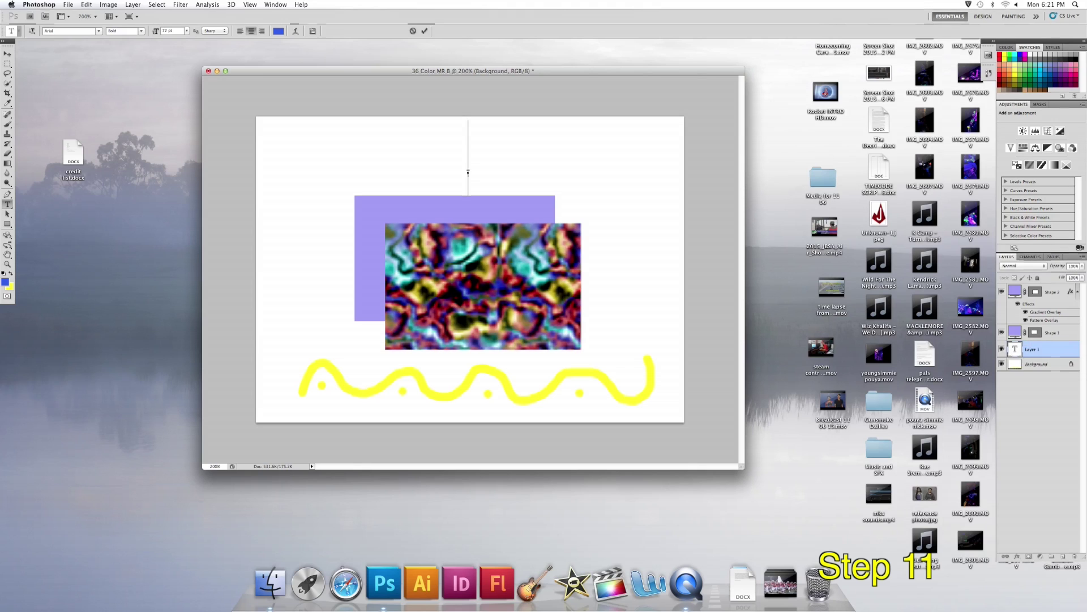
text(Color)
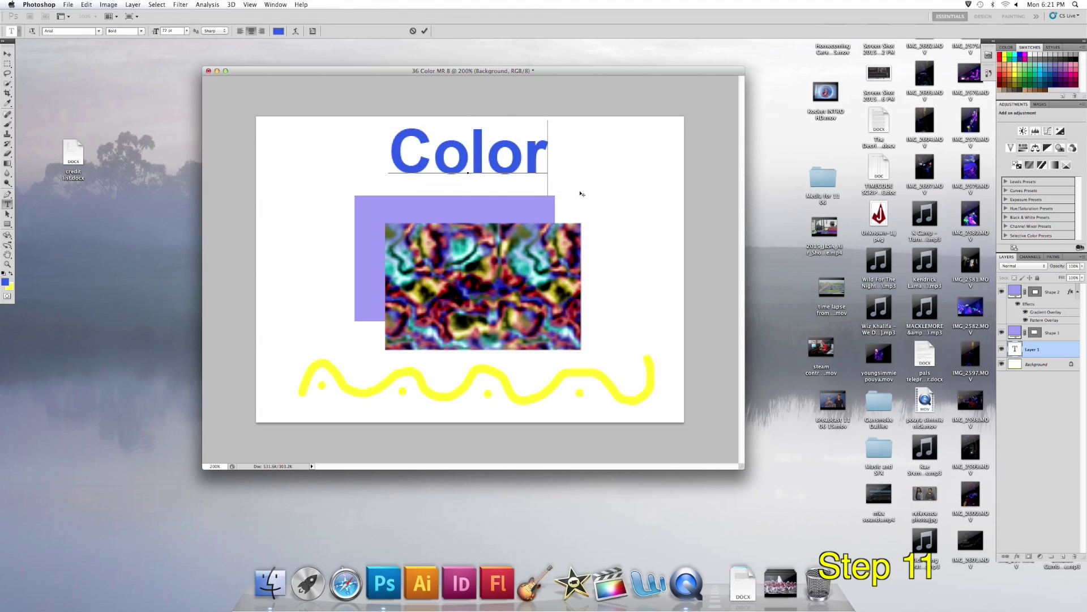
click(8, 54)
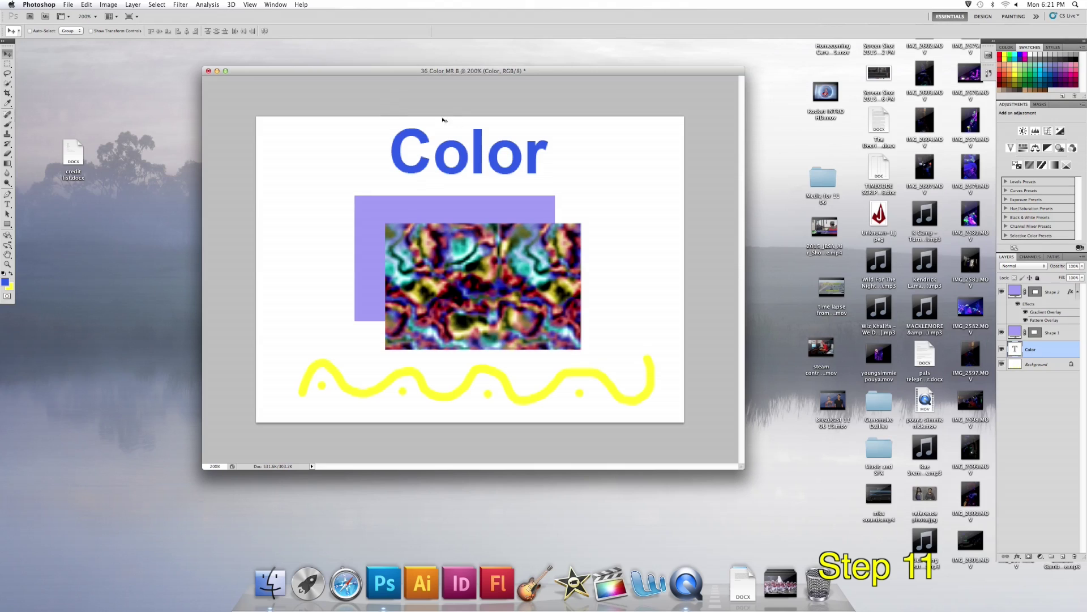
drag(470, 153, 474, 162)
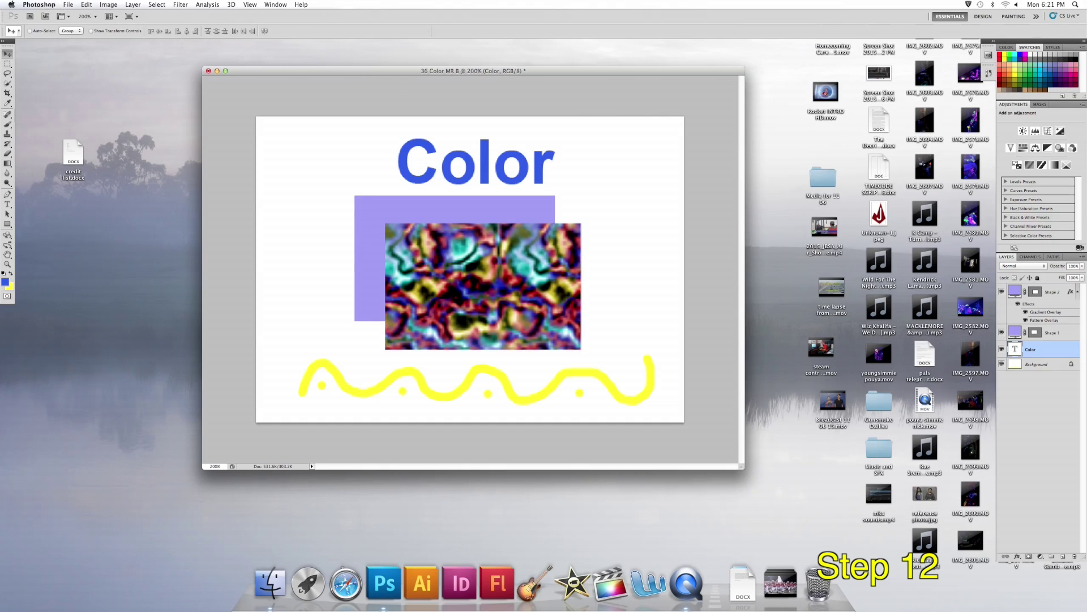
click(39, 4)
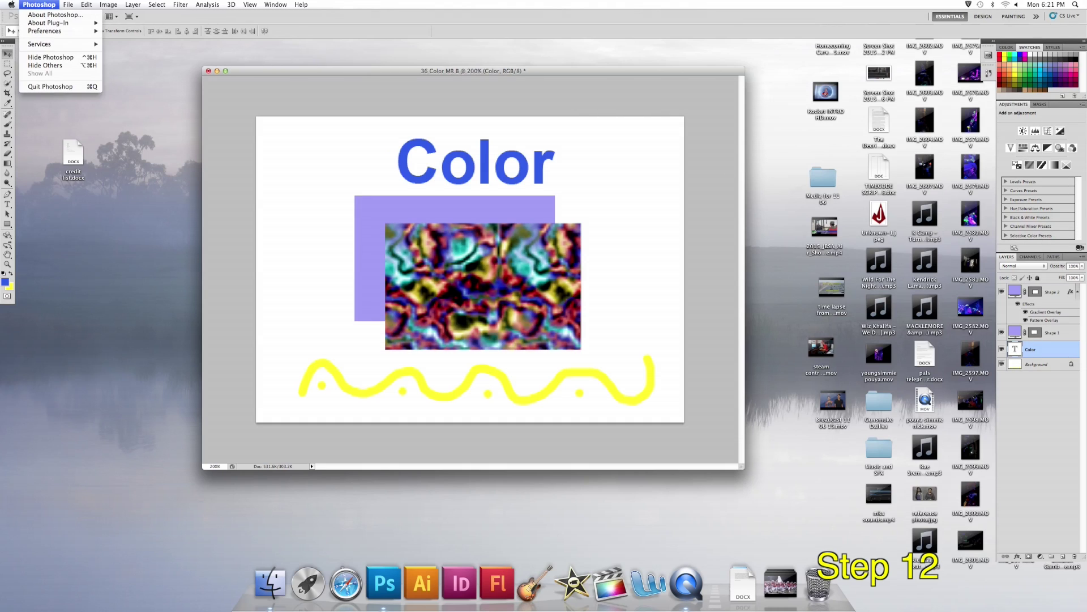
click(51, 86)
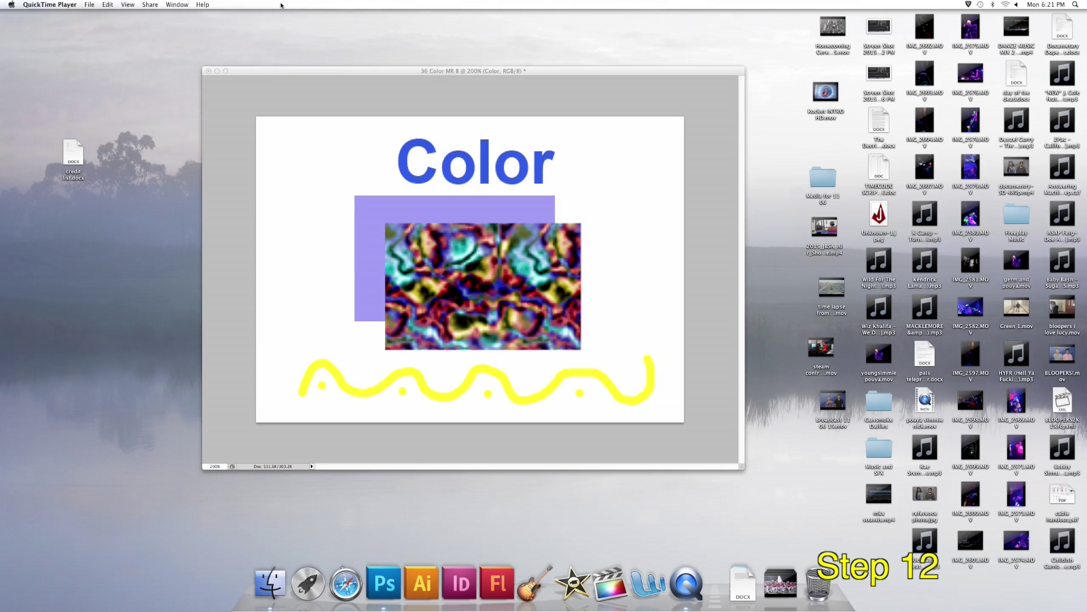
click(237, 72)
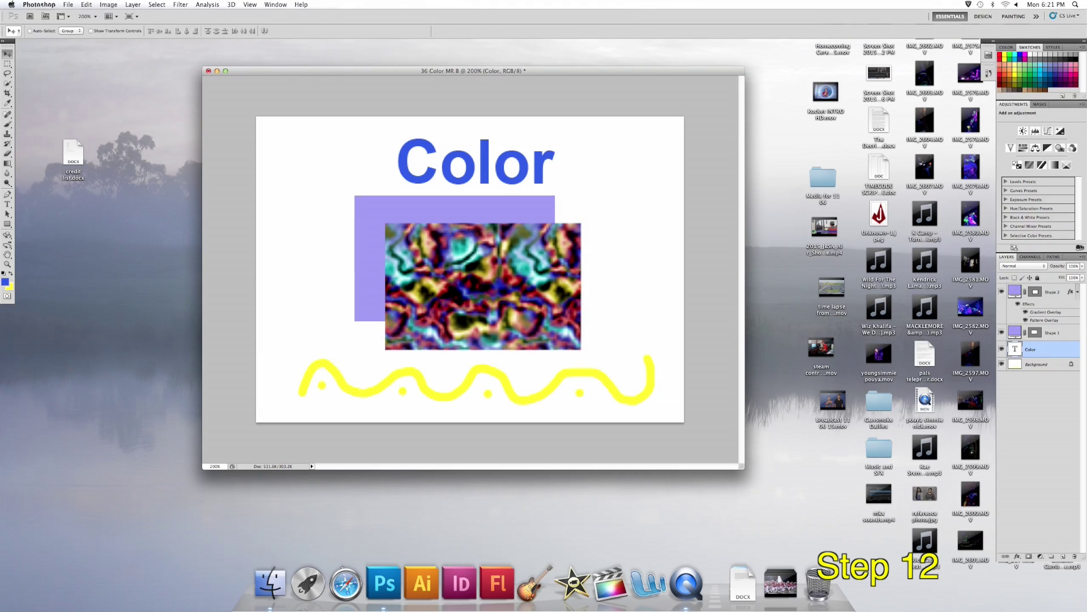
click(263, 72)
Quit Photoshop, saving the document to the Desktop as 36 Color MR 8.psd in Photoshop format with Maximize Compatibility on
click(39, 4)
click(49, 86)
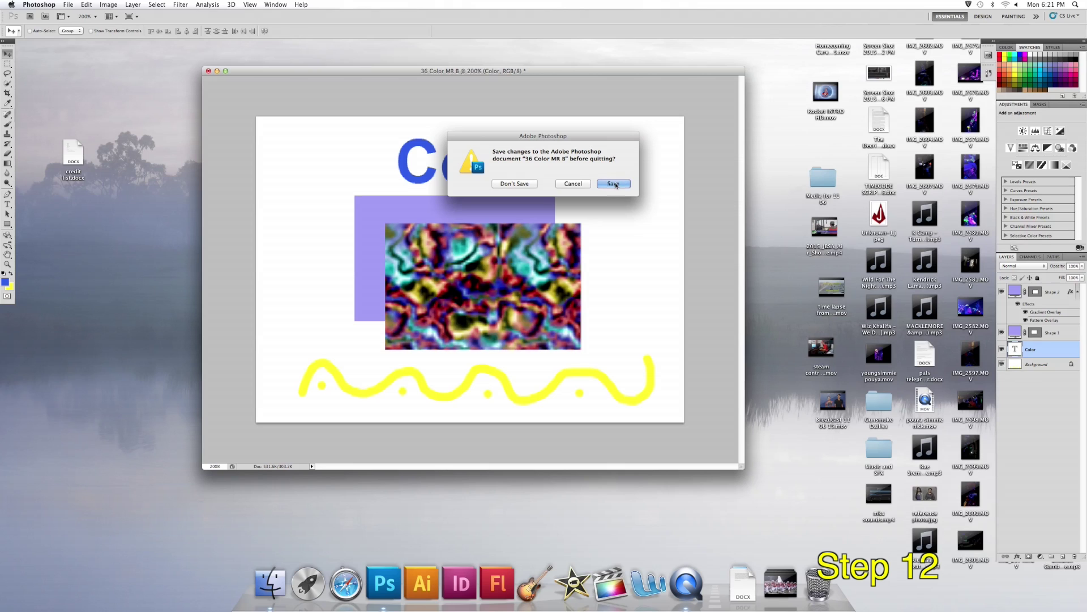
click(616, 184)
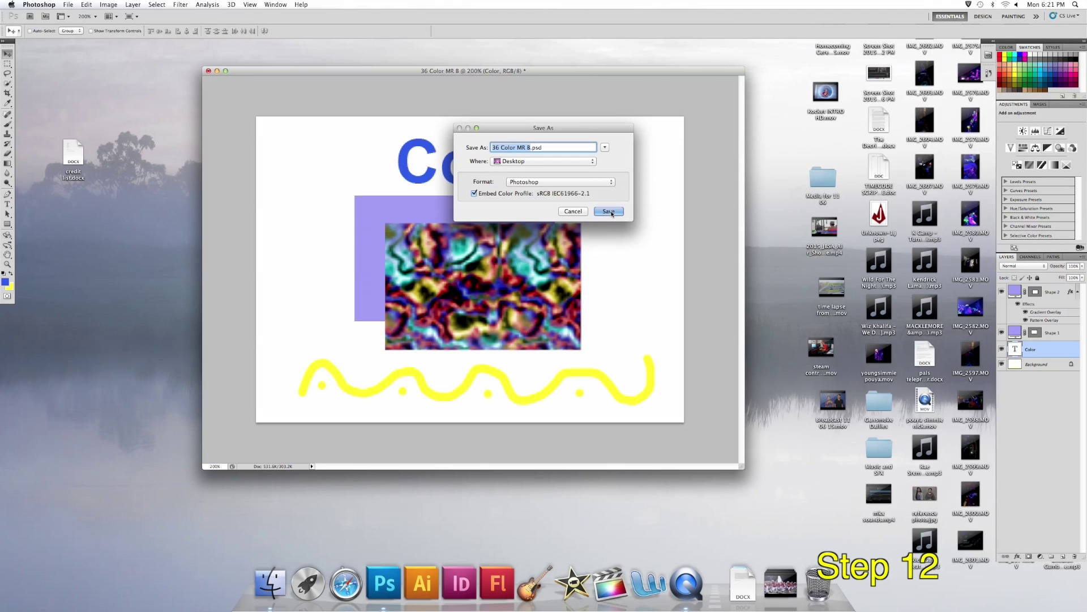
click(611, 212)
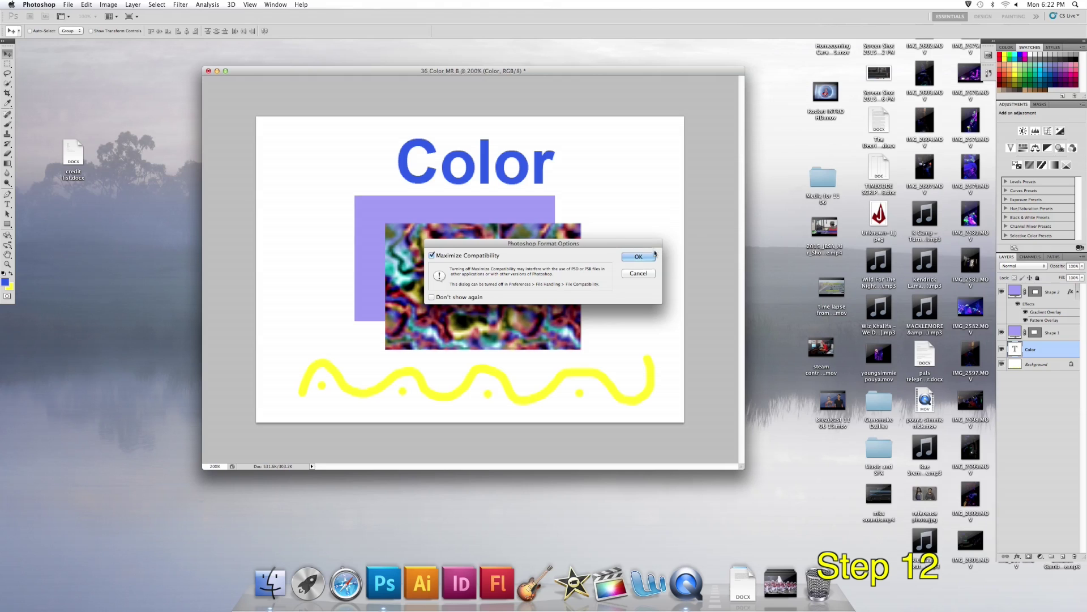
click(636, 258)
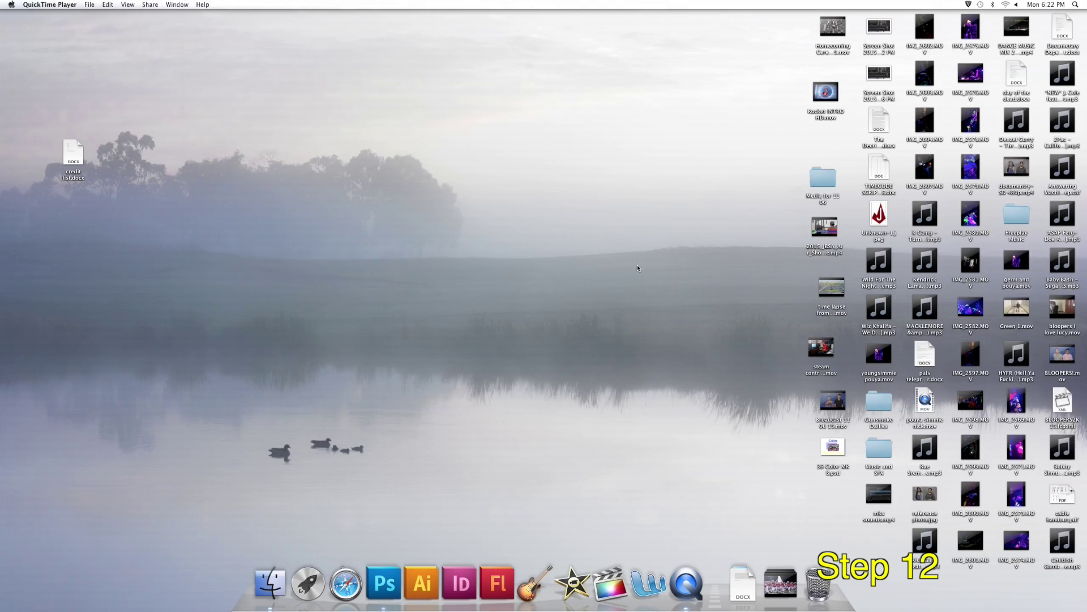